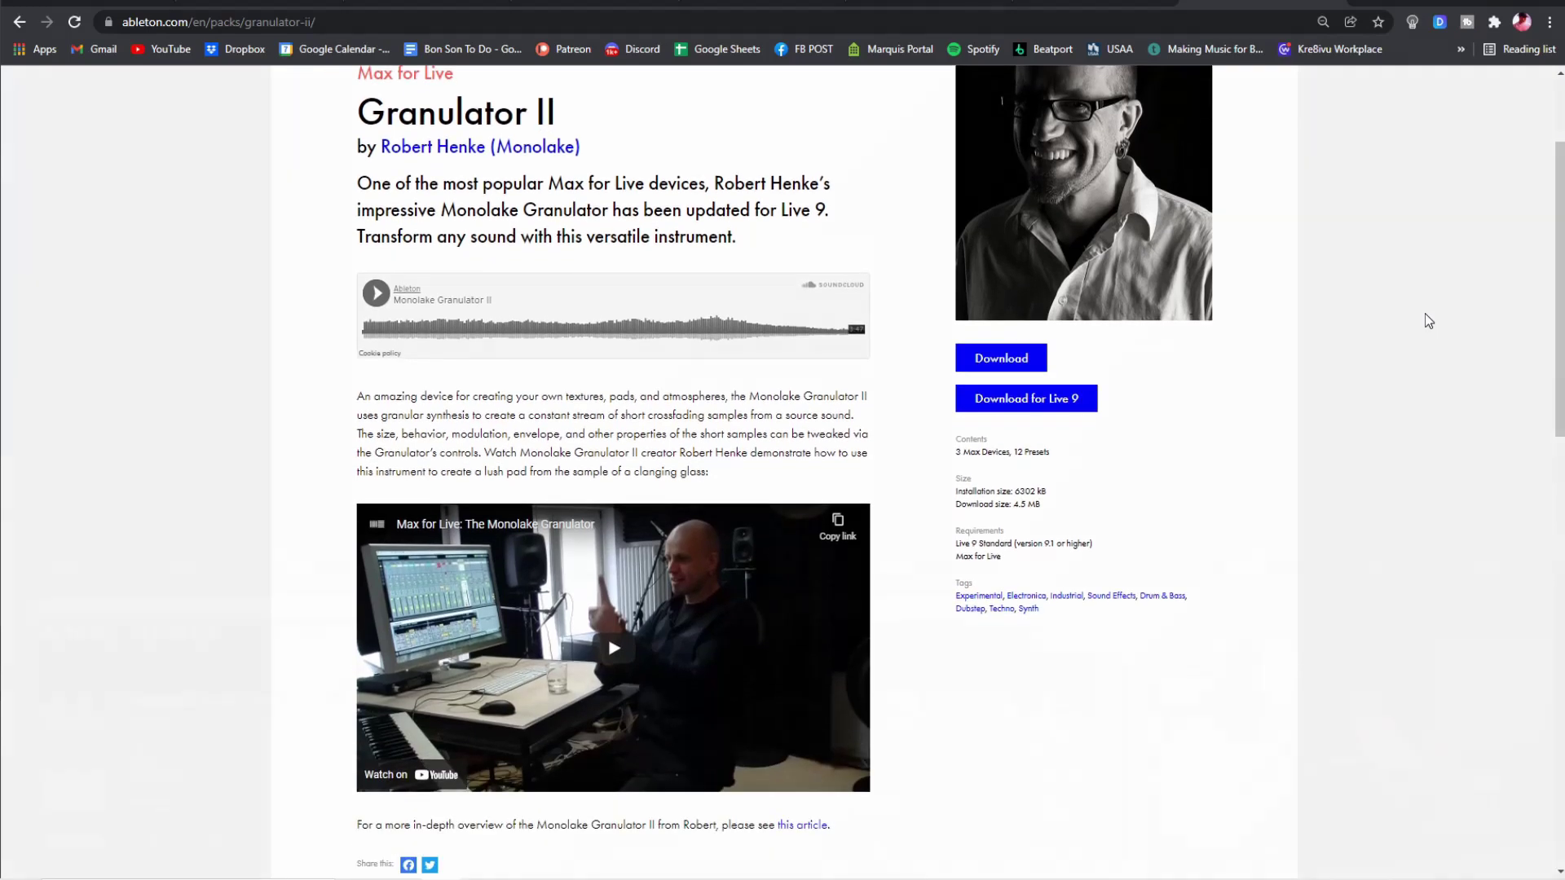
# - Examine the Granulator II pack's description and download details on the Ableton website
pyautogui.scroll(-7, 1425, 313)
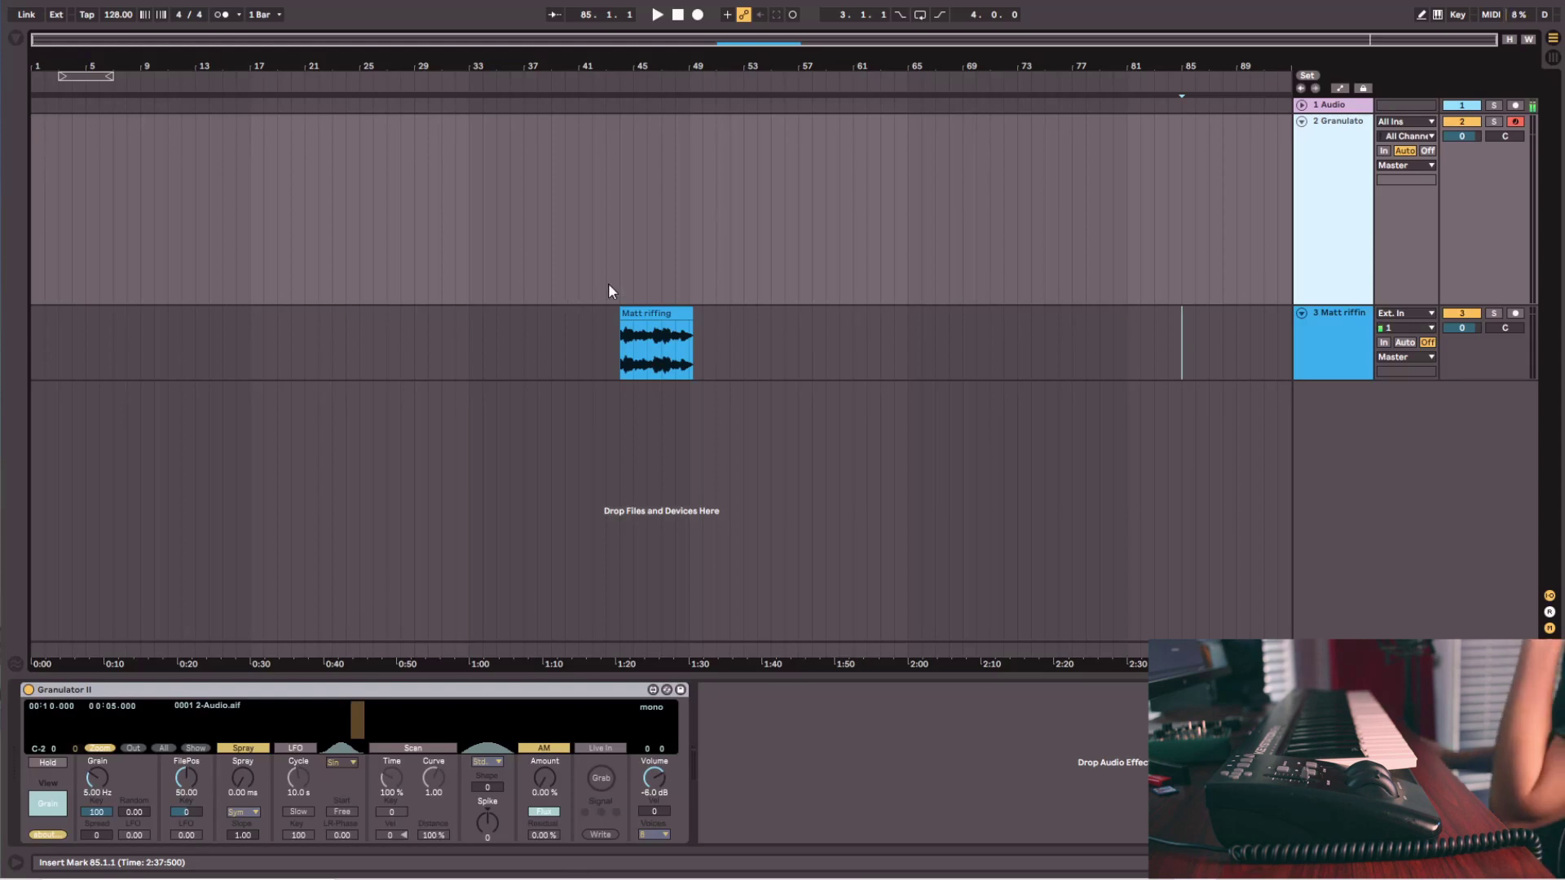
# - Switch to Ableton Live and move the guitar riff audio clip so it starts at bar 49
pyautogui.moveTo(647, 317); pyautogui.dragTo(718, 336)
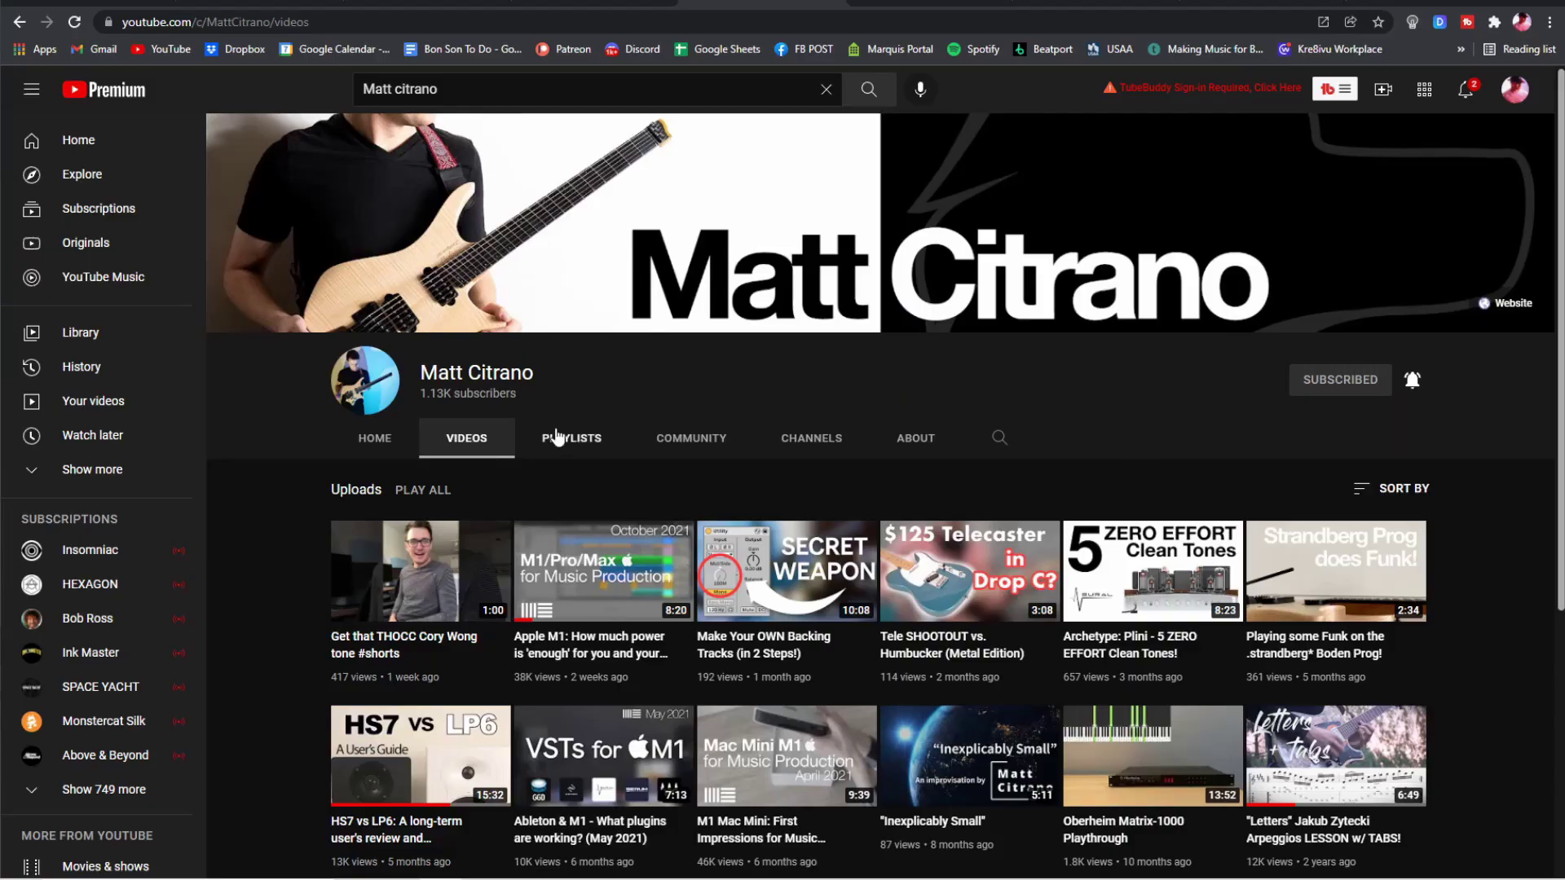
# - Switch to the browser and look through the playlists, home and videos sections of the guitarist's YouTube channel
pyautogui.click(562, 438)
pyautogui.click(356, 437)
pyautogui.click(467, 437)
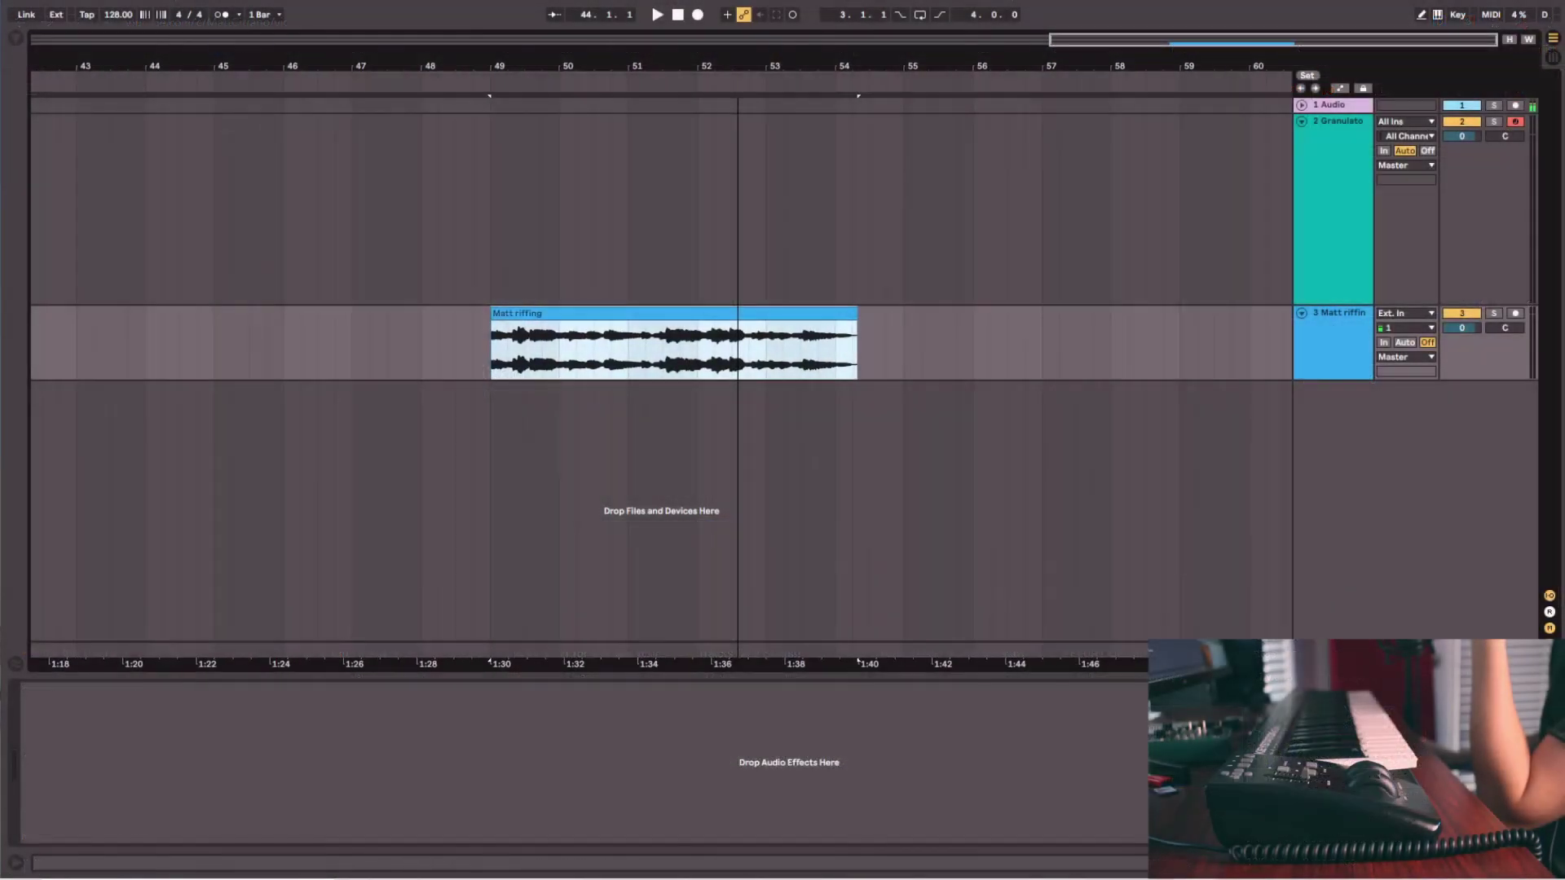
# - Switch to Ableton Live and play the guitar riff clip through from bar 49
pyautogui.click(503, 345)
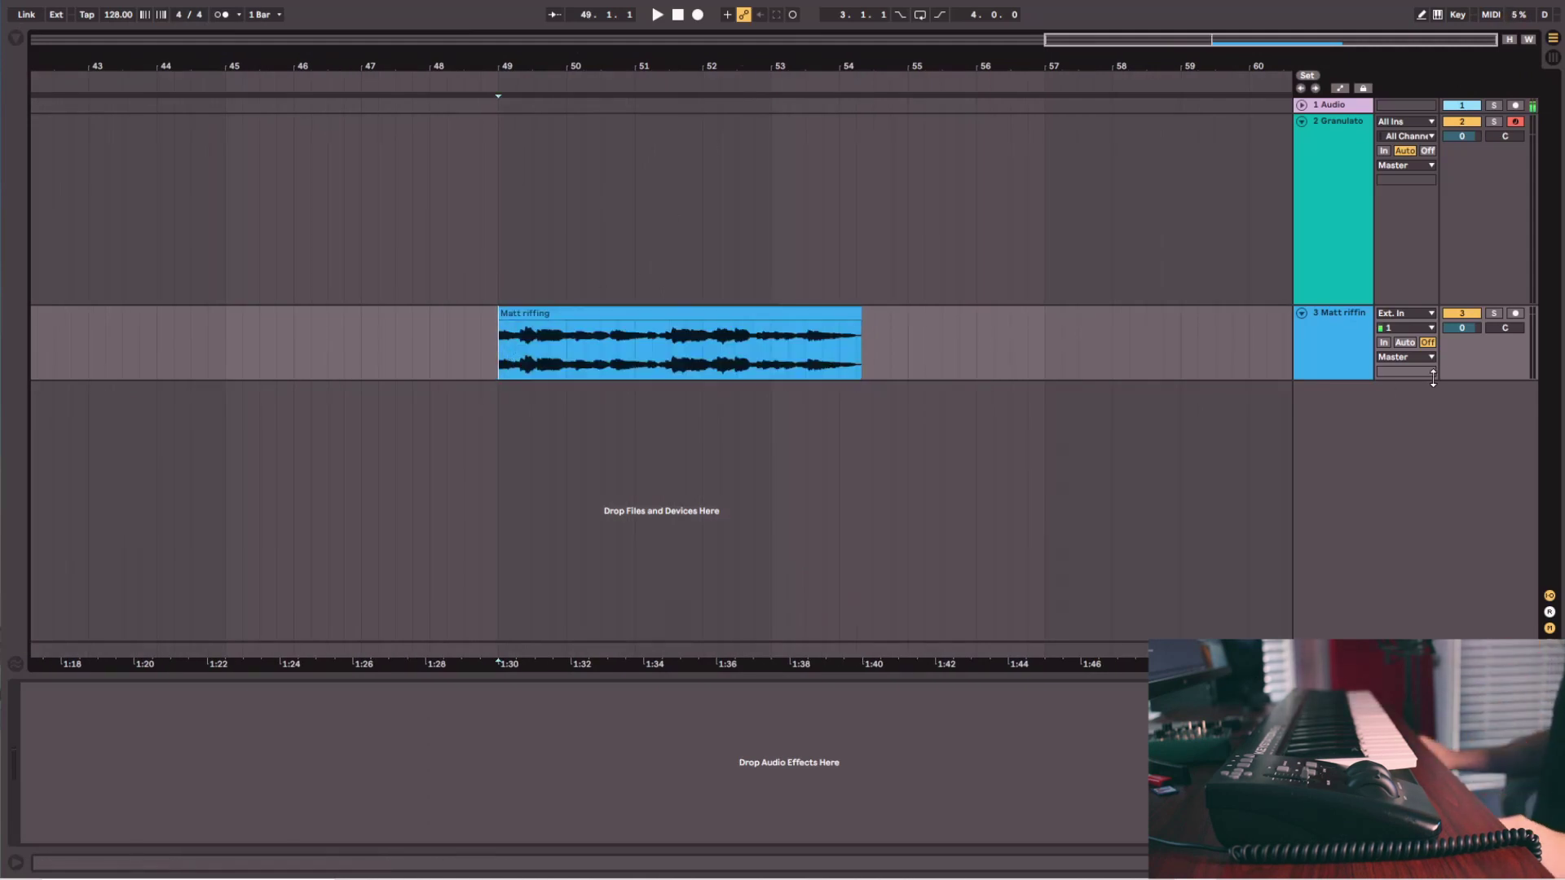
pyautogui.press('space')
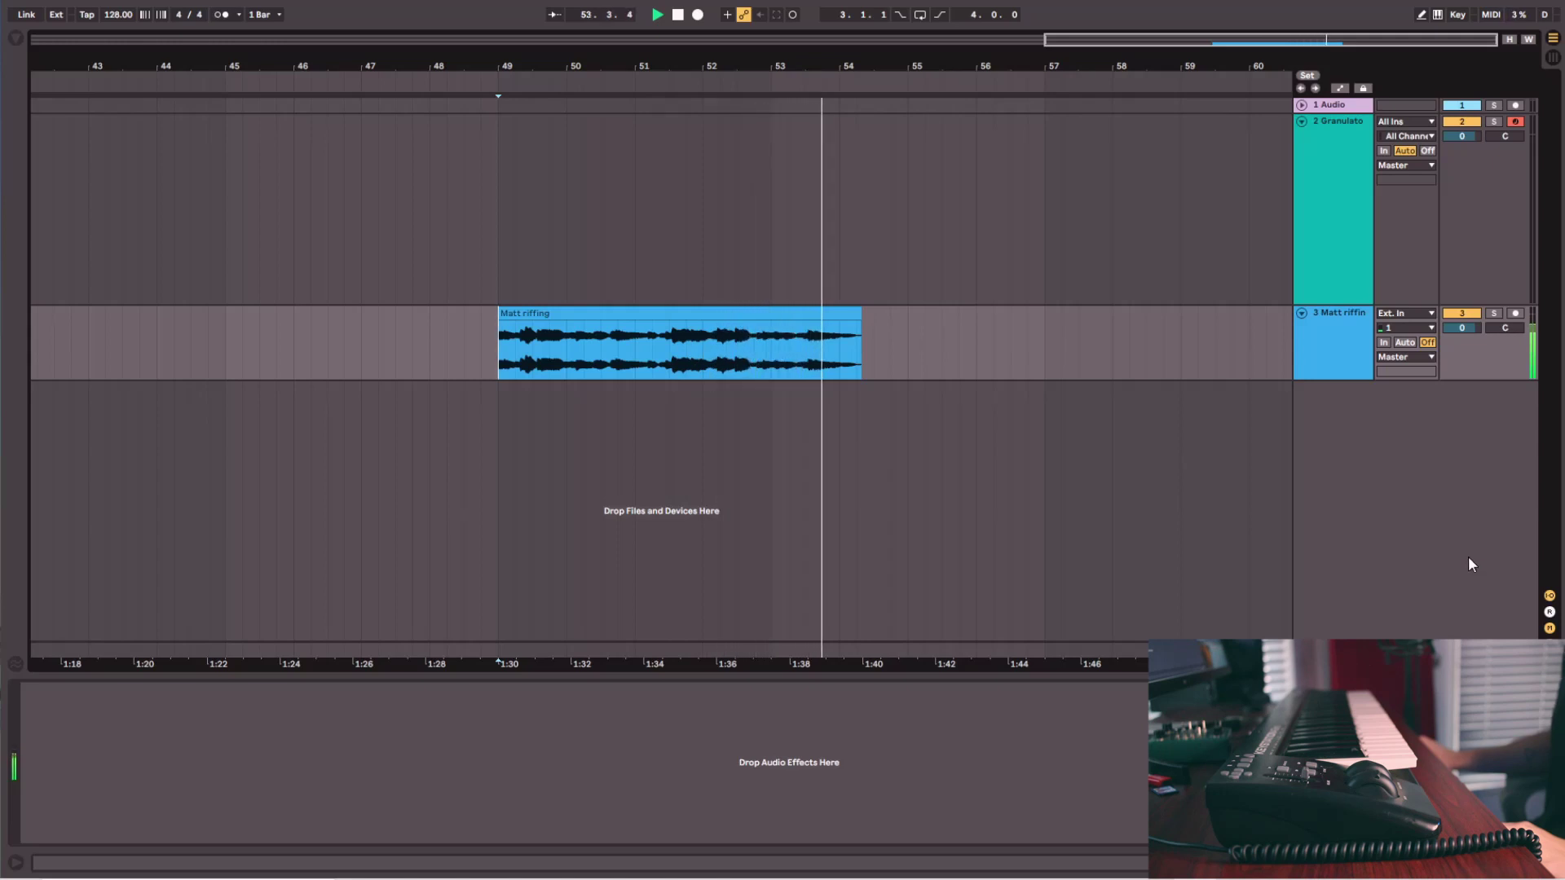
pyautogui.press('space')
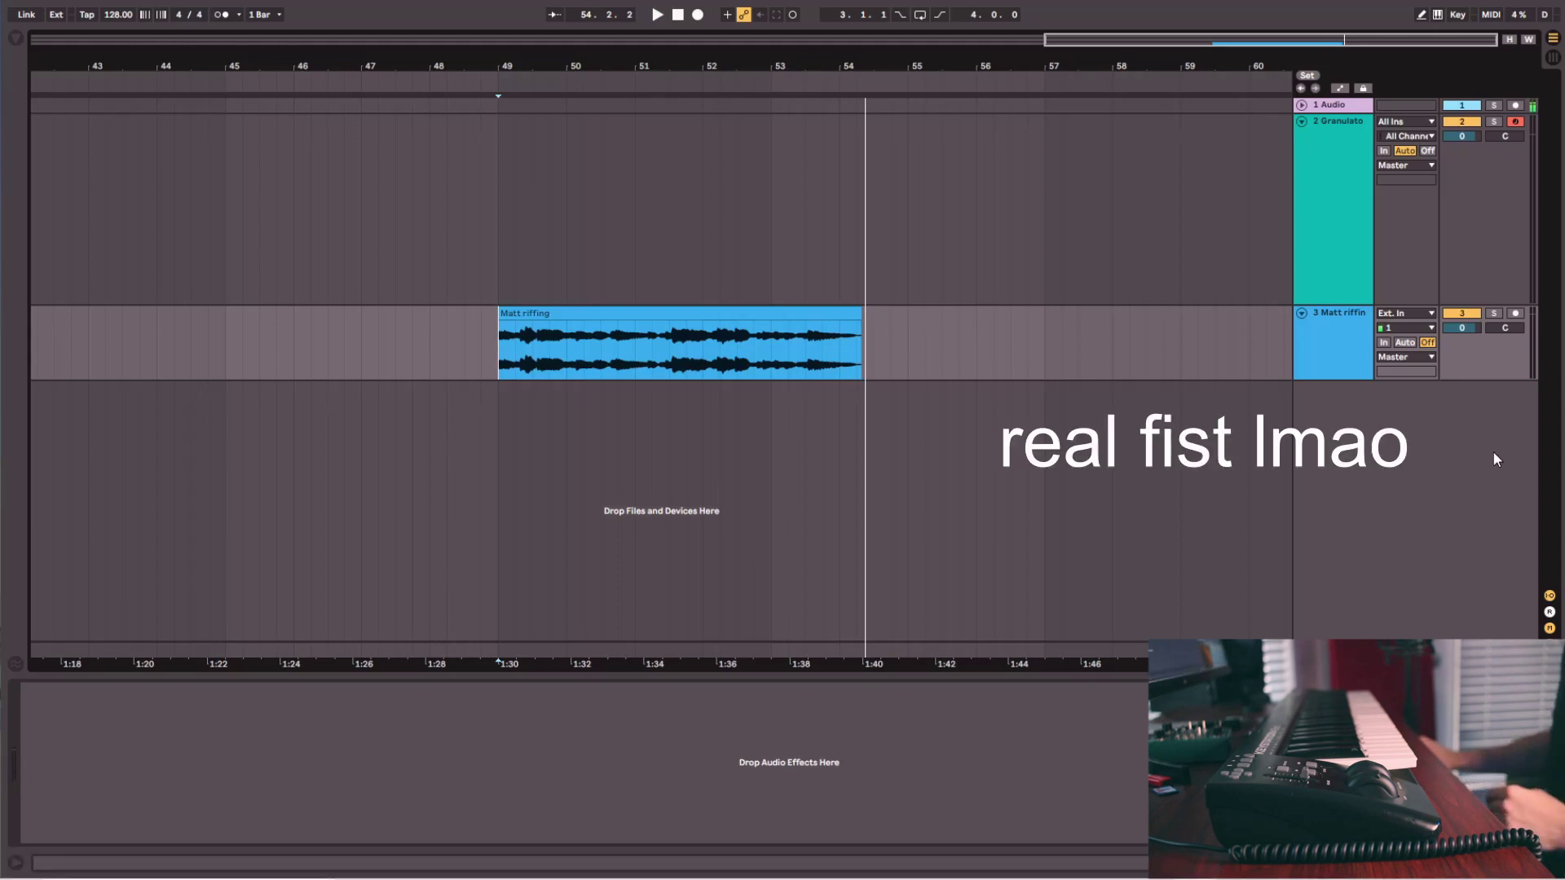
pyautogui.press('space')
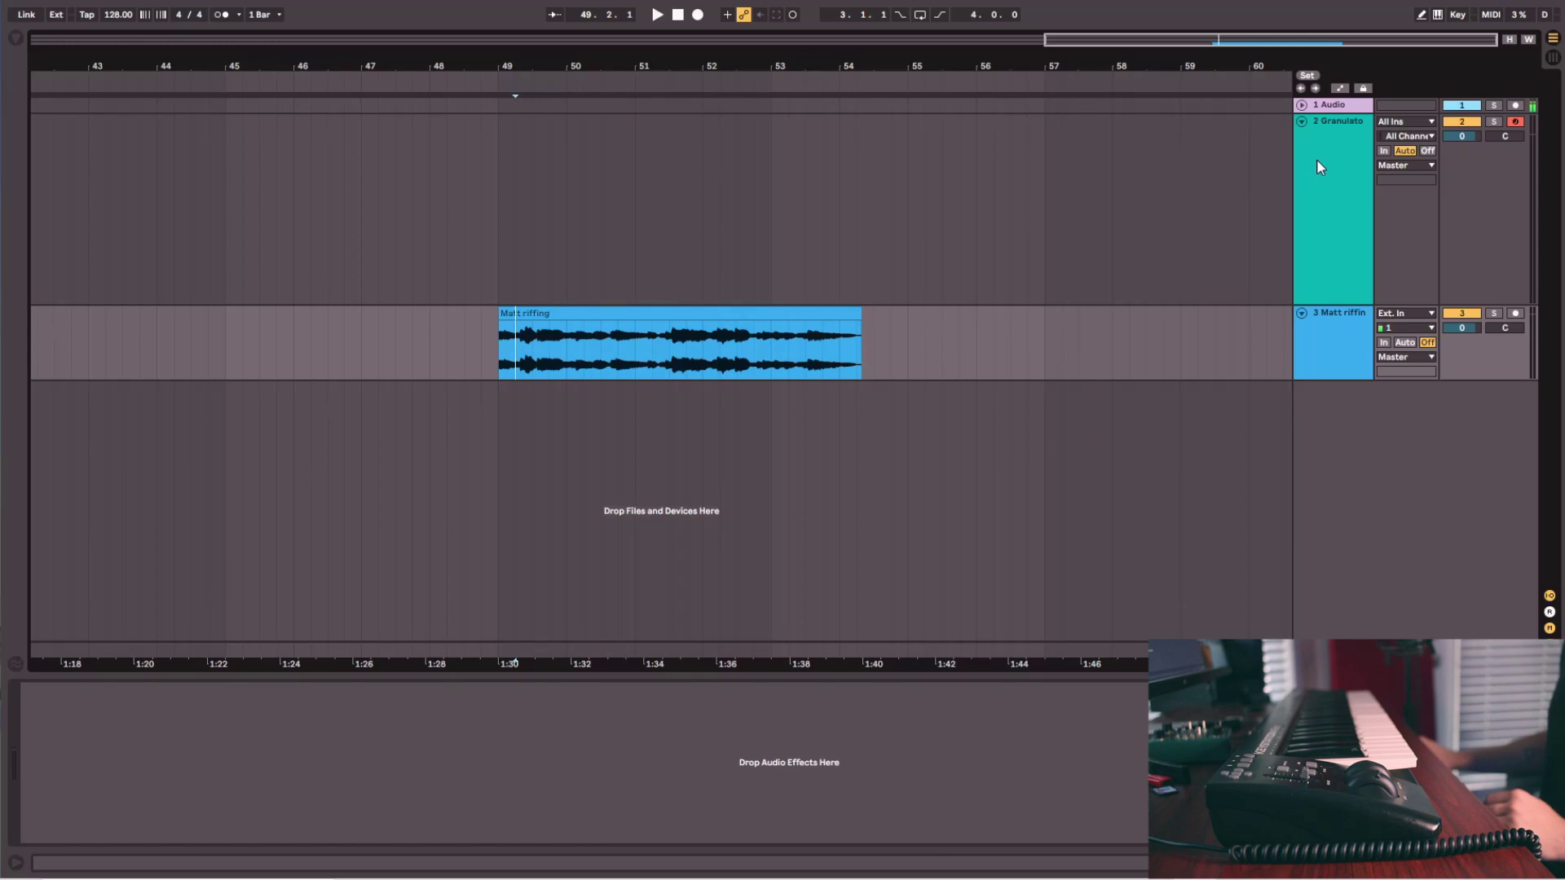
# - Load the guitar riff clip as the source sample of Granulator II on the Granulator track
pyautogui.click(1317, 161)
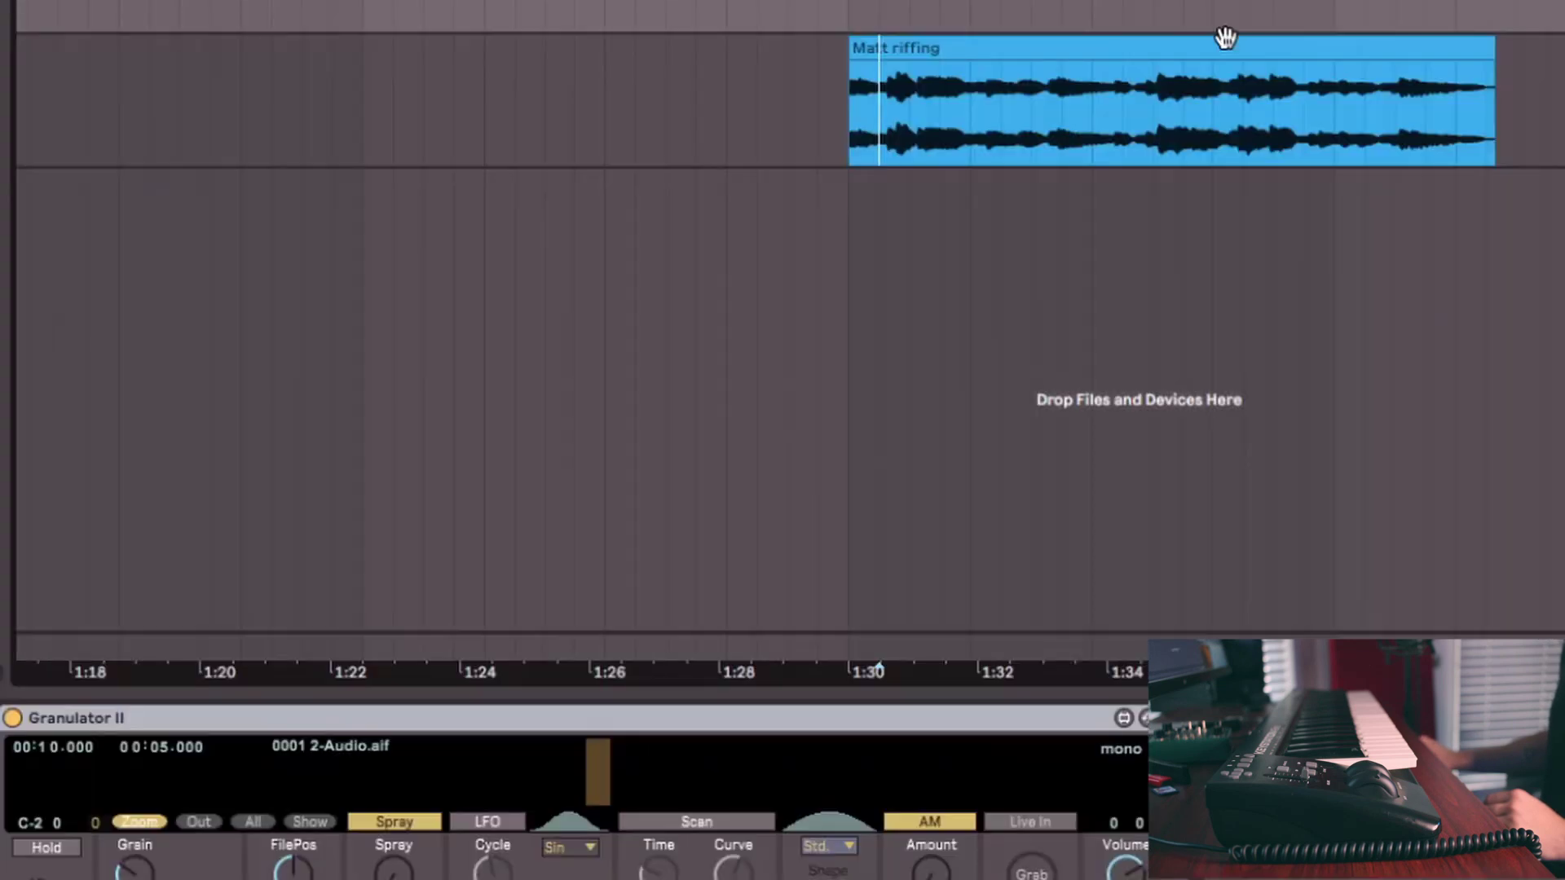
pyautogui.moveTo(709, 313); pyautogui.dragTo(381, 724)
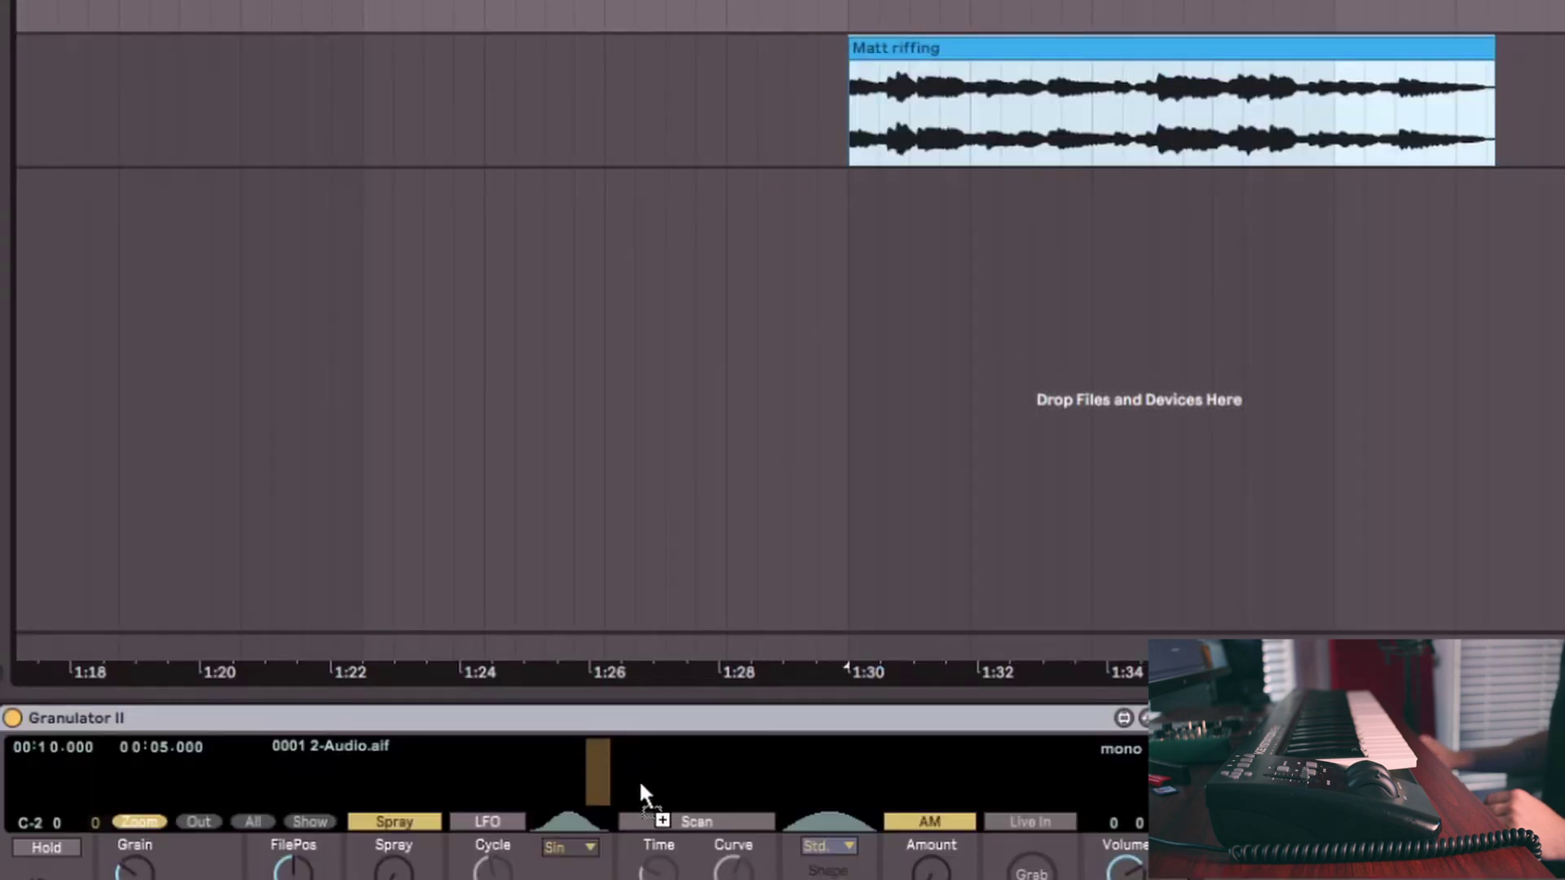
pyautogui.moveTo(639, 779); pyautogui.dragTo(639, 779)
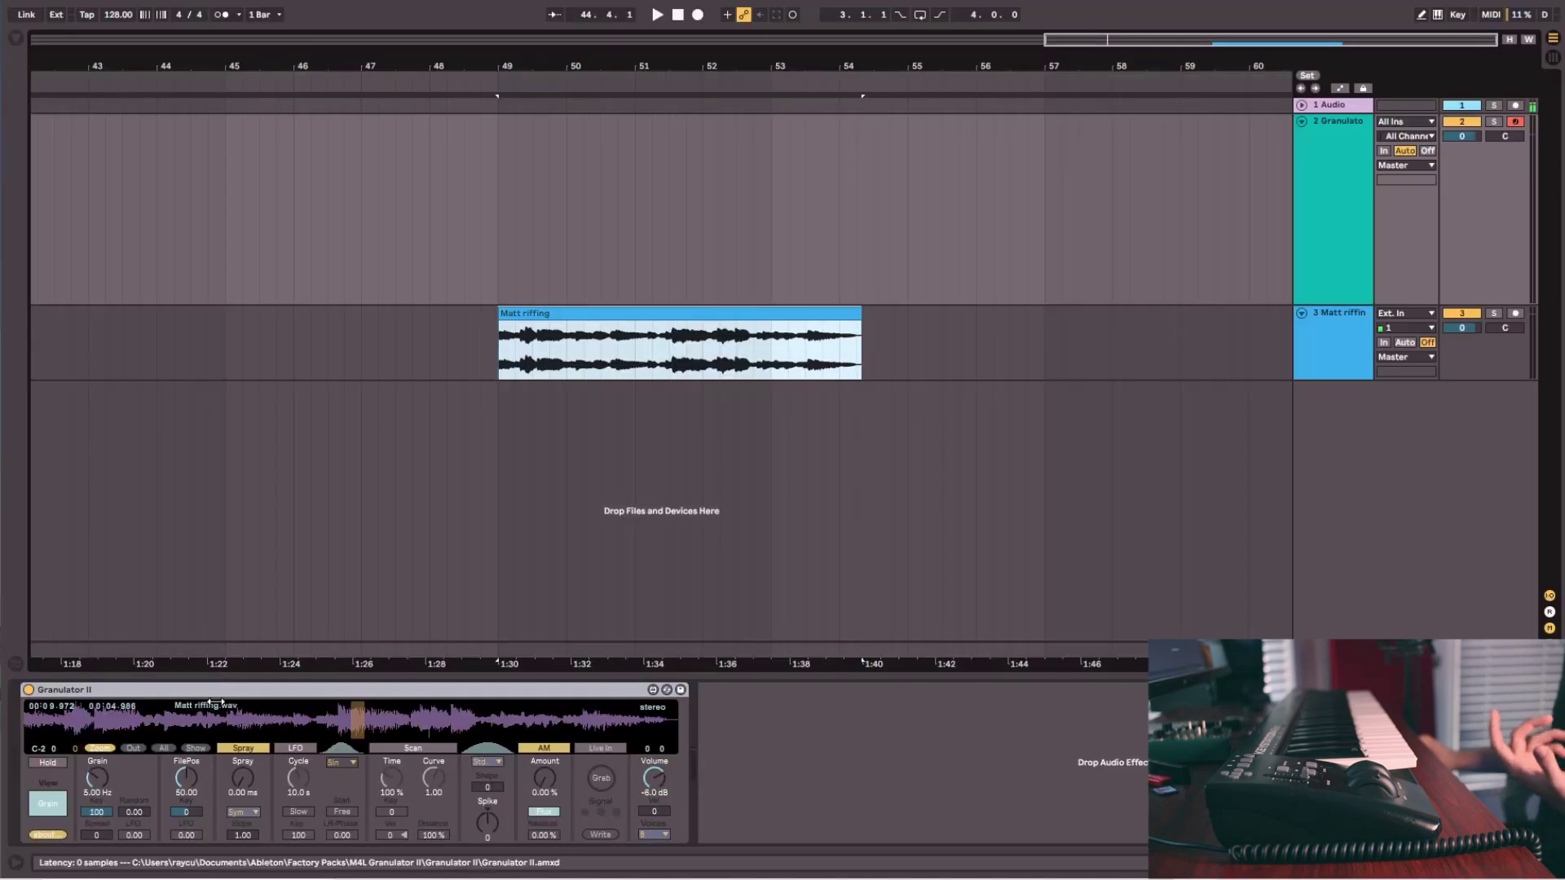
# - Set Granulator II's file position to 58.66, its grain to 3.44 Hz and its volume to -2.7 dB
pyautogui.moveTo(359, 716)
pyautogui.mouseDown()
pyautogui.moveTo(154, 716)
pyautogui.moveTo(176, 714)
pyautogui.mouseUp()
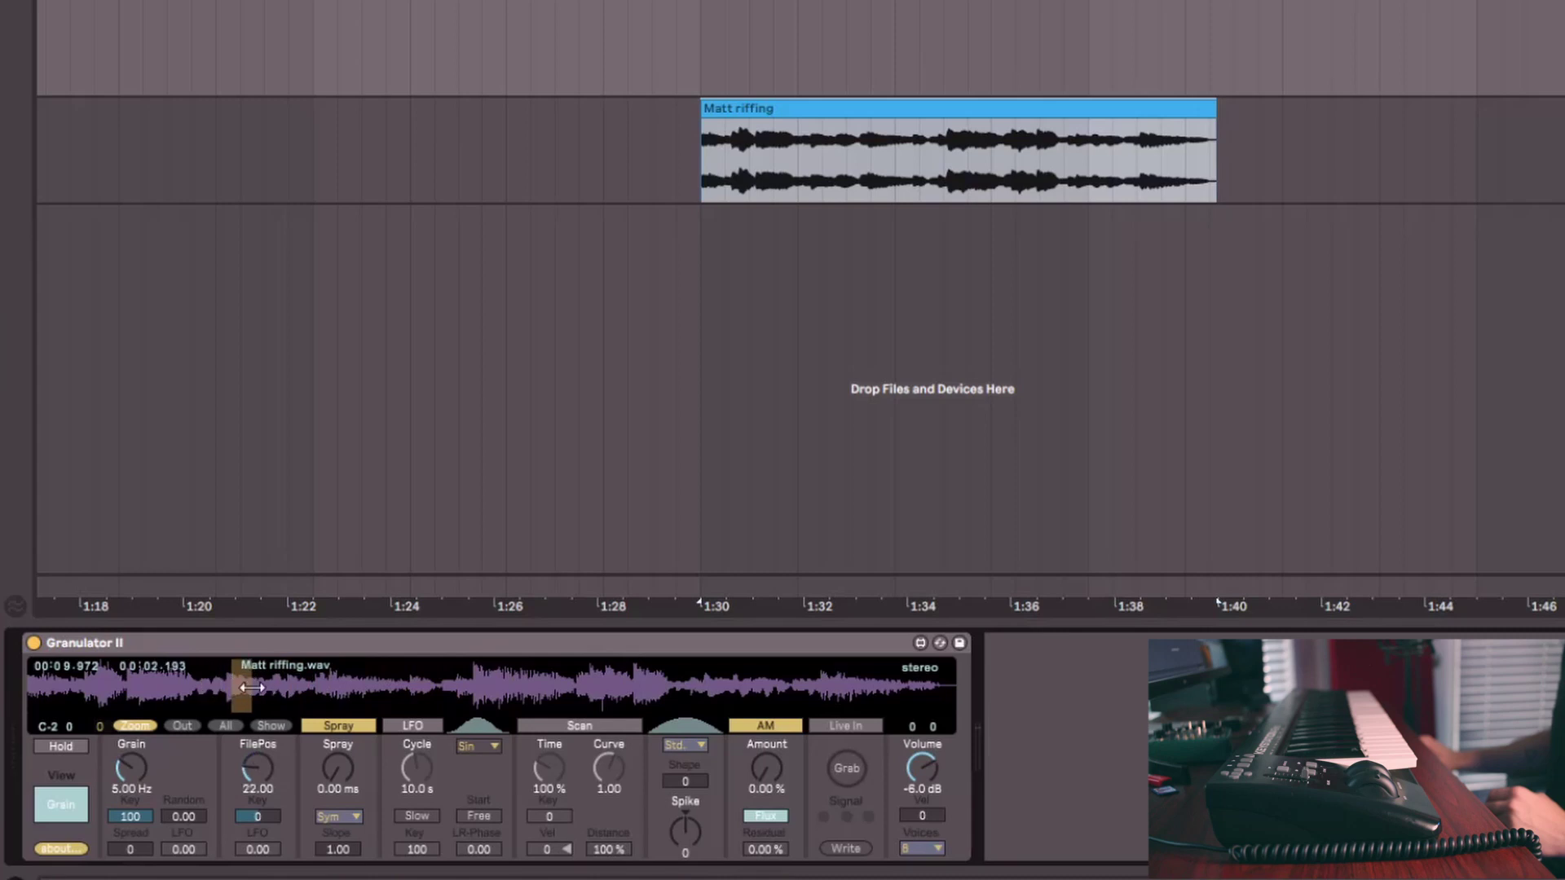
pyautogui.moveTo(243, 690)
pyautogui.mouseDown()
pyautogui.moveTo(124, 691)
pyautogui.moveTo(860, 693)
pyautogui.moveTo(582, 683)
pyautogui.mouseUp()
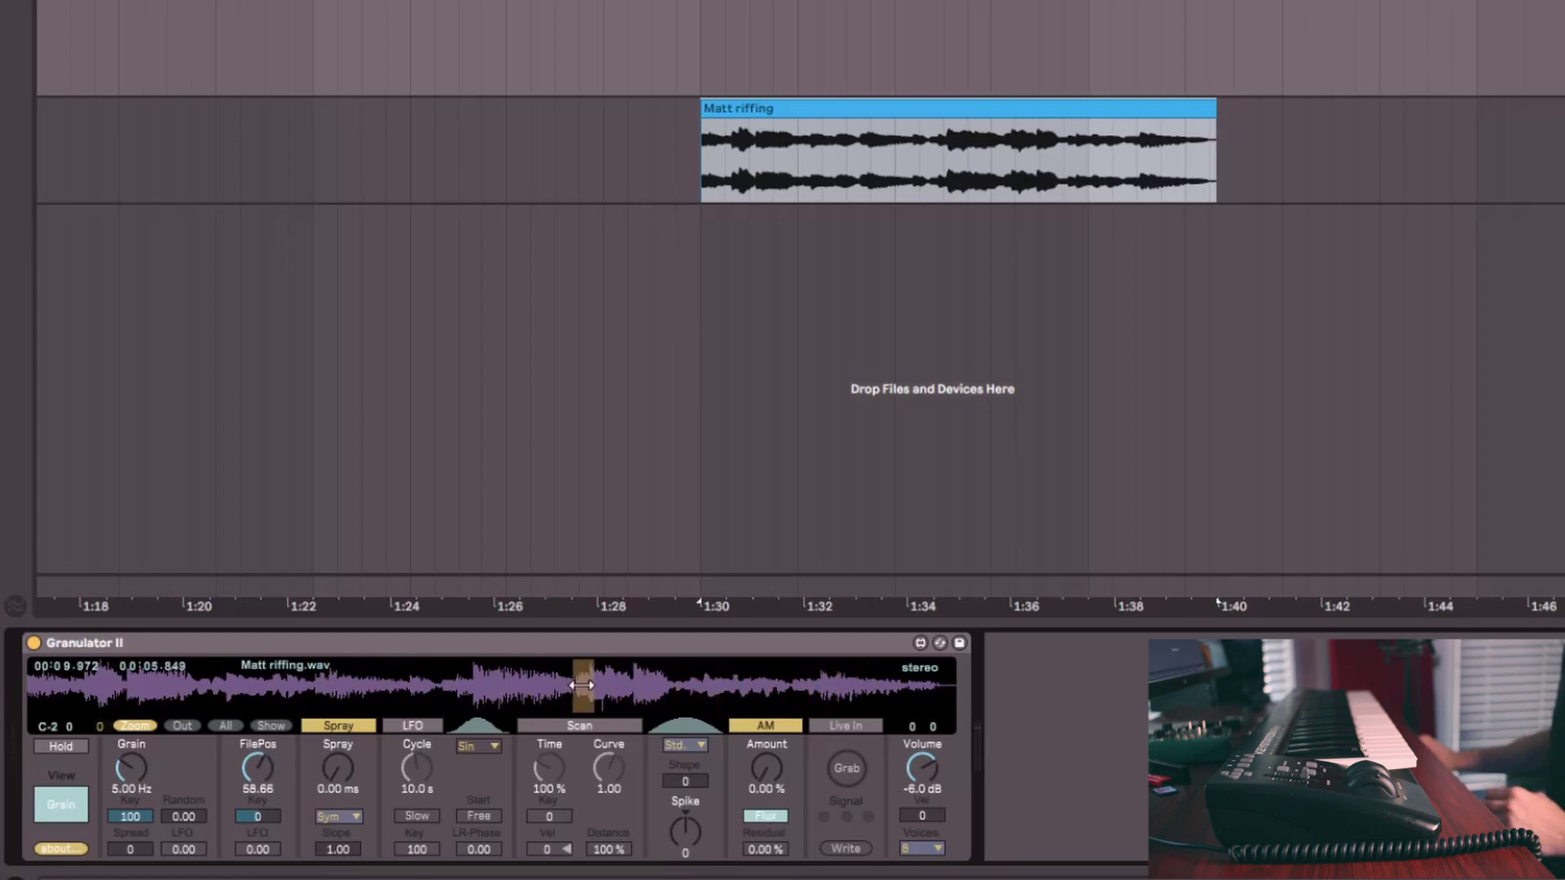
pyautogui.moveTo(131, 768)
pyautogui.mouseDown()
pyautogui.moveTo(130, 815)
pyautogui.moveTo(130, 799)
pyautogui.mouseUp()
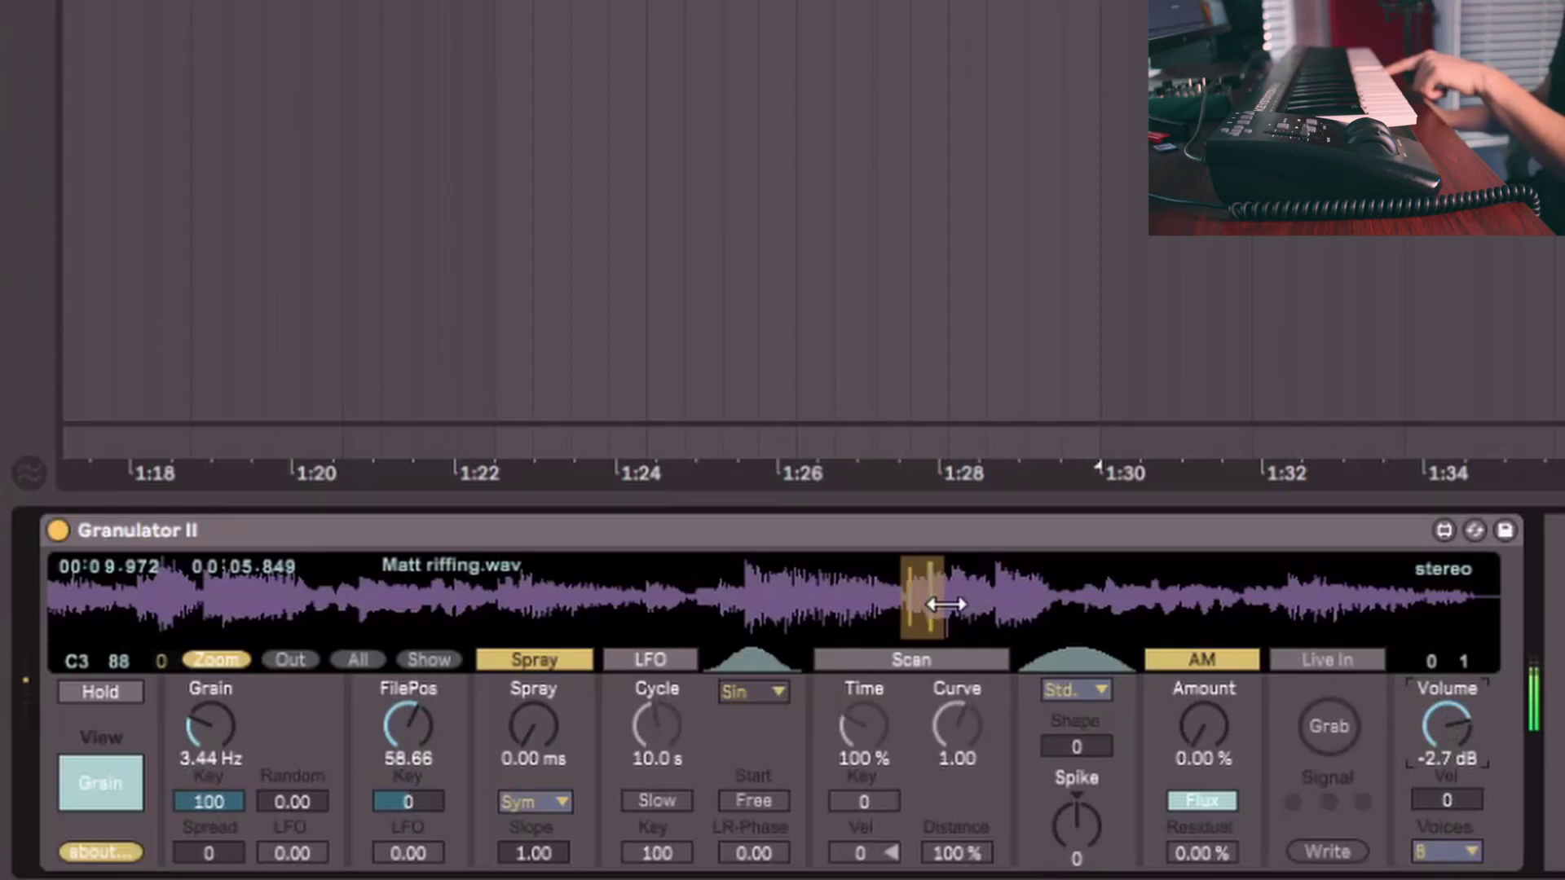
# - Set Granulator II's file position to 37.85 and its spray to 42.0 ms
pyautogui.moveTo(946, 604); pyautogui.dragTo(625, 595)
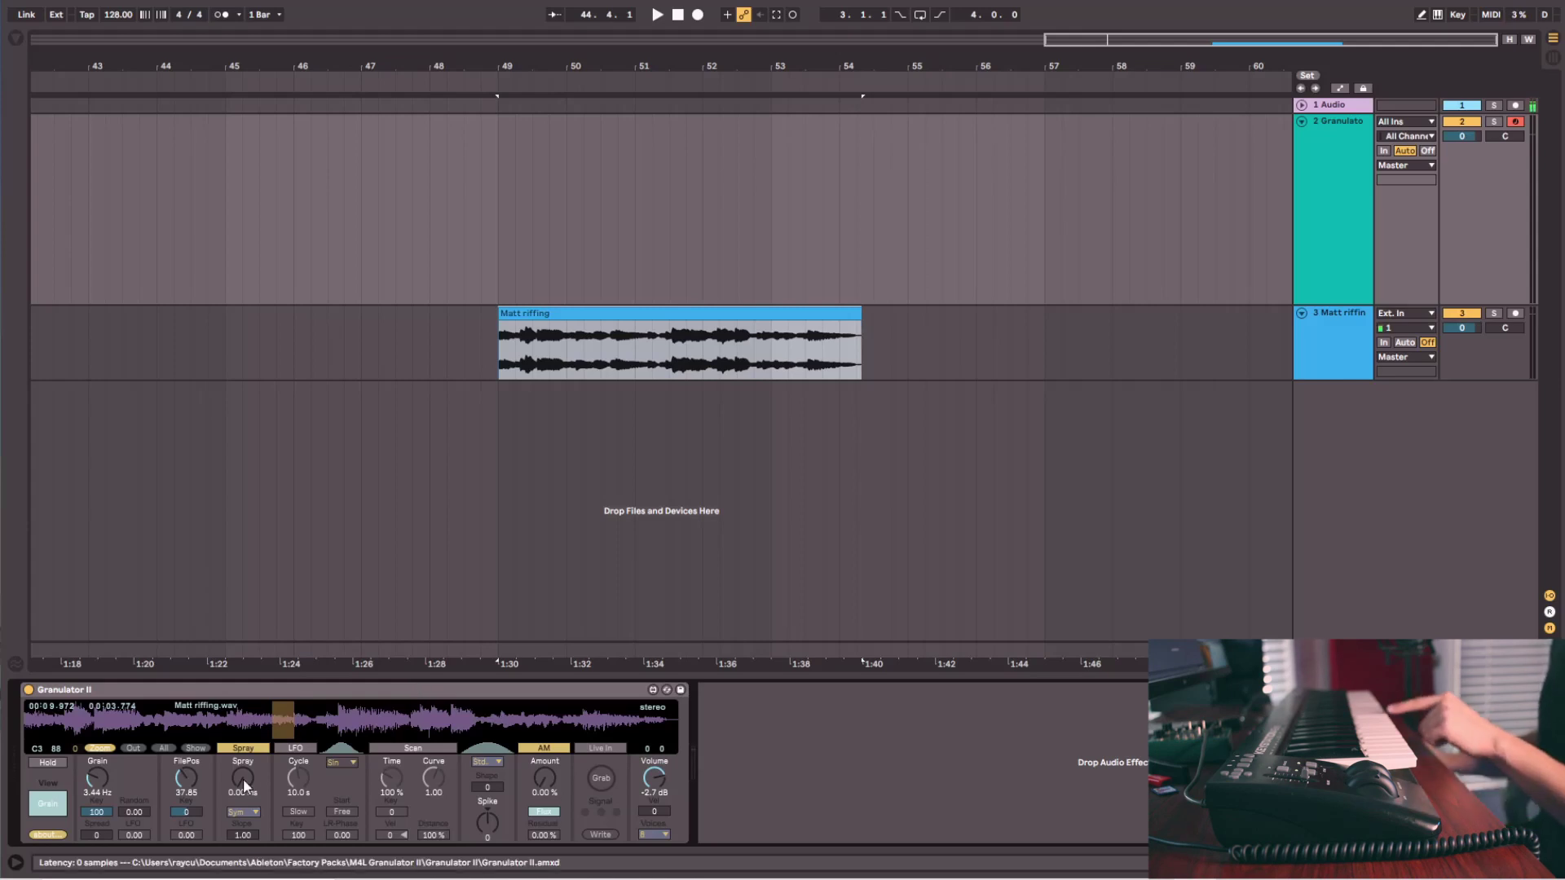
pyautogui.moveTo(243, 779); pyautogui.dragTo(243, 772)
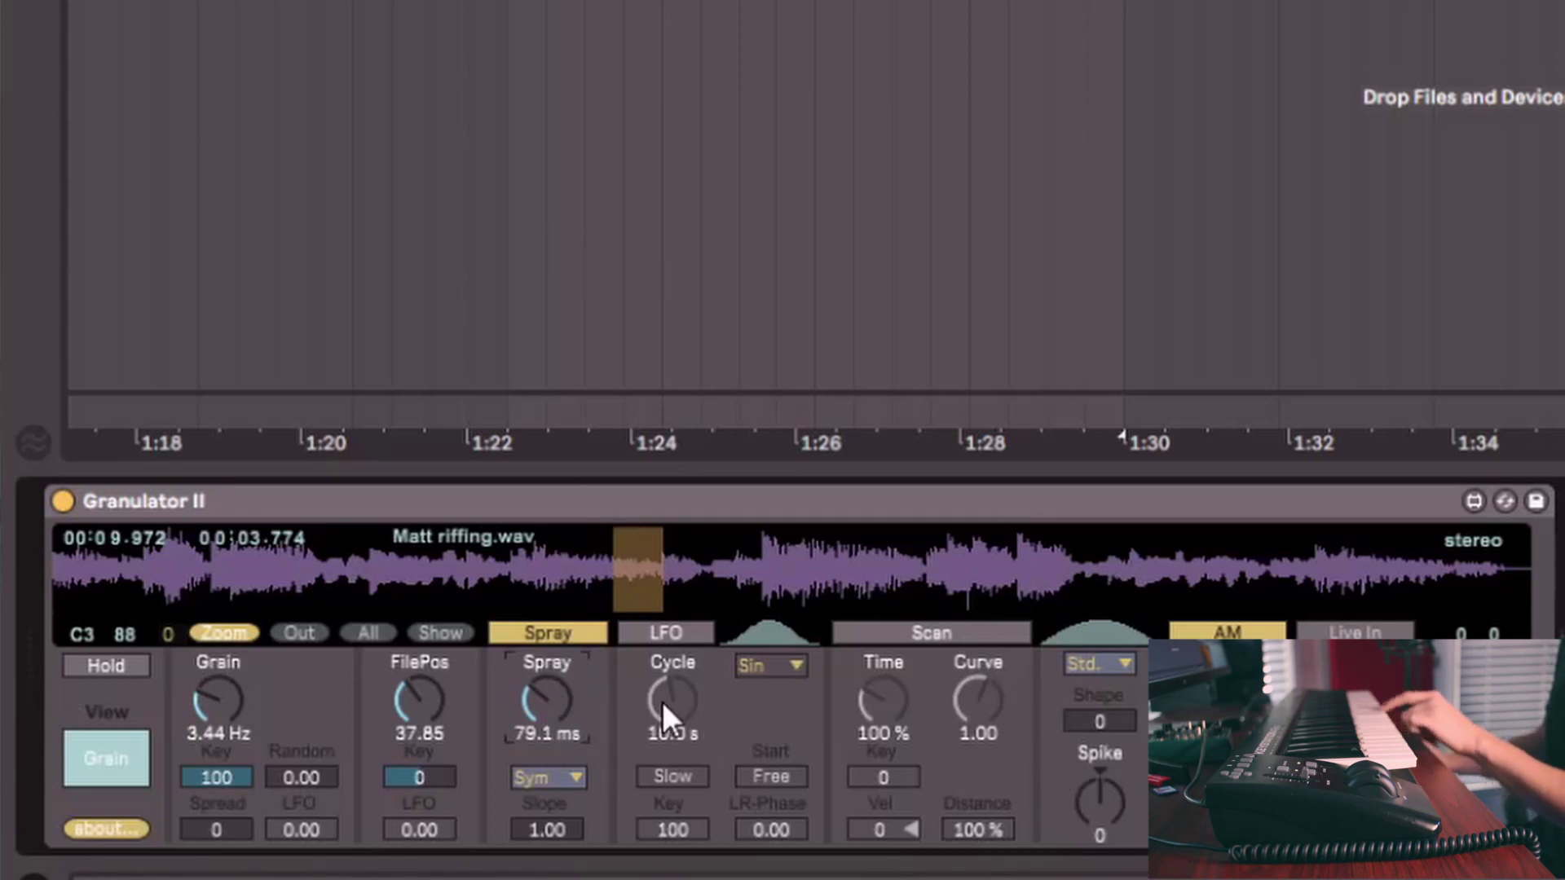
pyautogui.moveTo(550, 707)
pyautogui.mouseDown()
pyautogui.moveTo(550, 652)
pyautogui.moveTo(546, 730)
pyautogui.mouseUp()
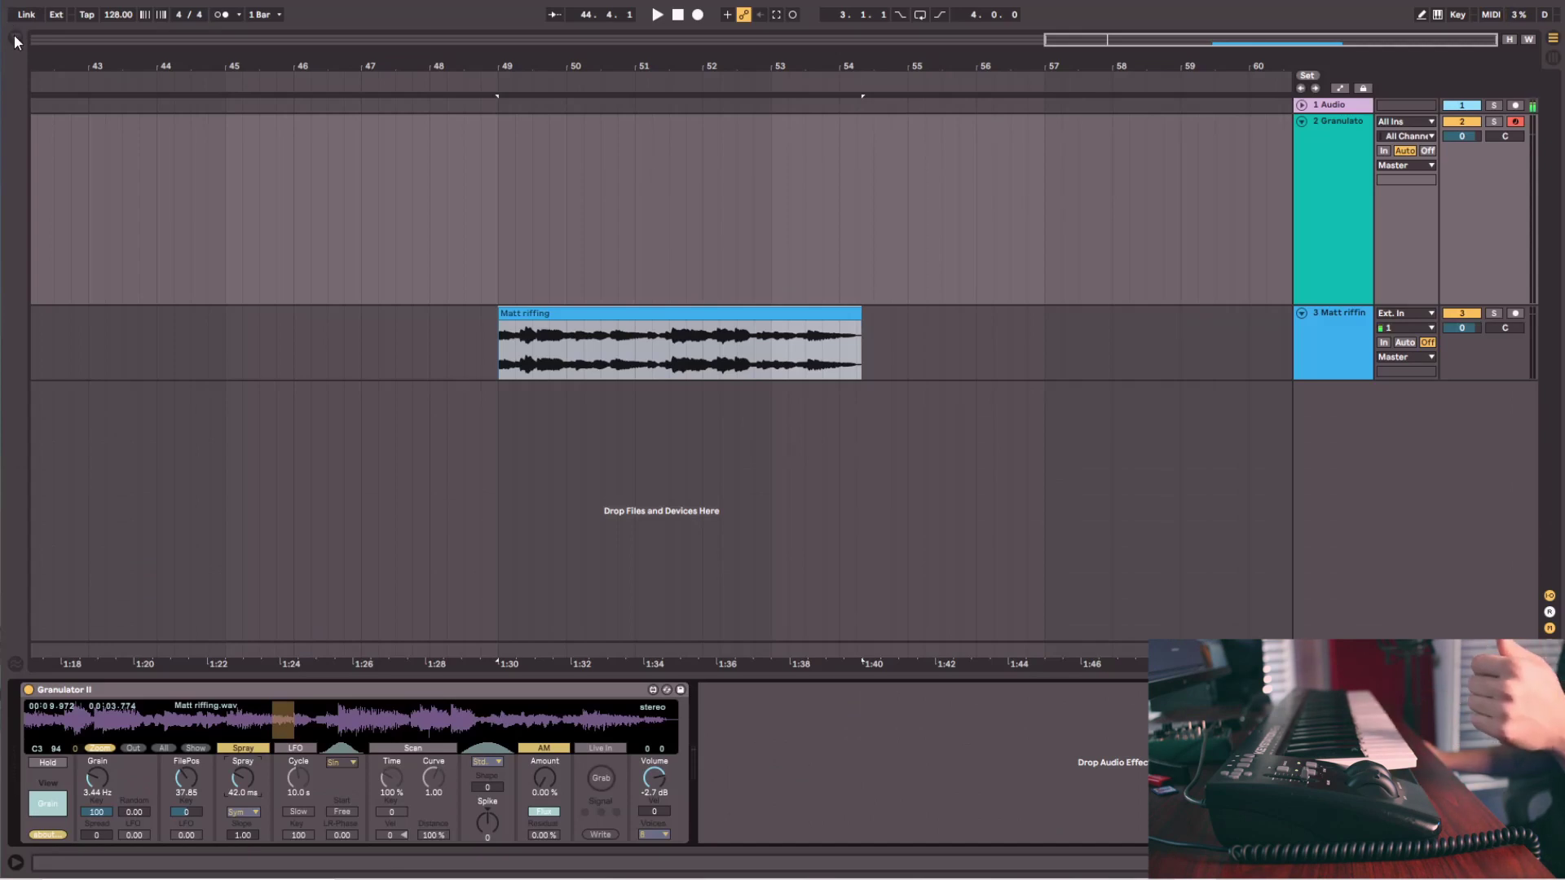
# - Search the plug-ins for RC and add the RC 48 reverb after Granulator II
pyautogui.click(14, 38)
pyautogui.click(72, 40)
pyautogui.write('RC')
pyautogui.click(57, 321)
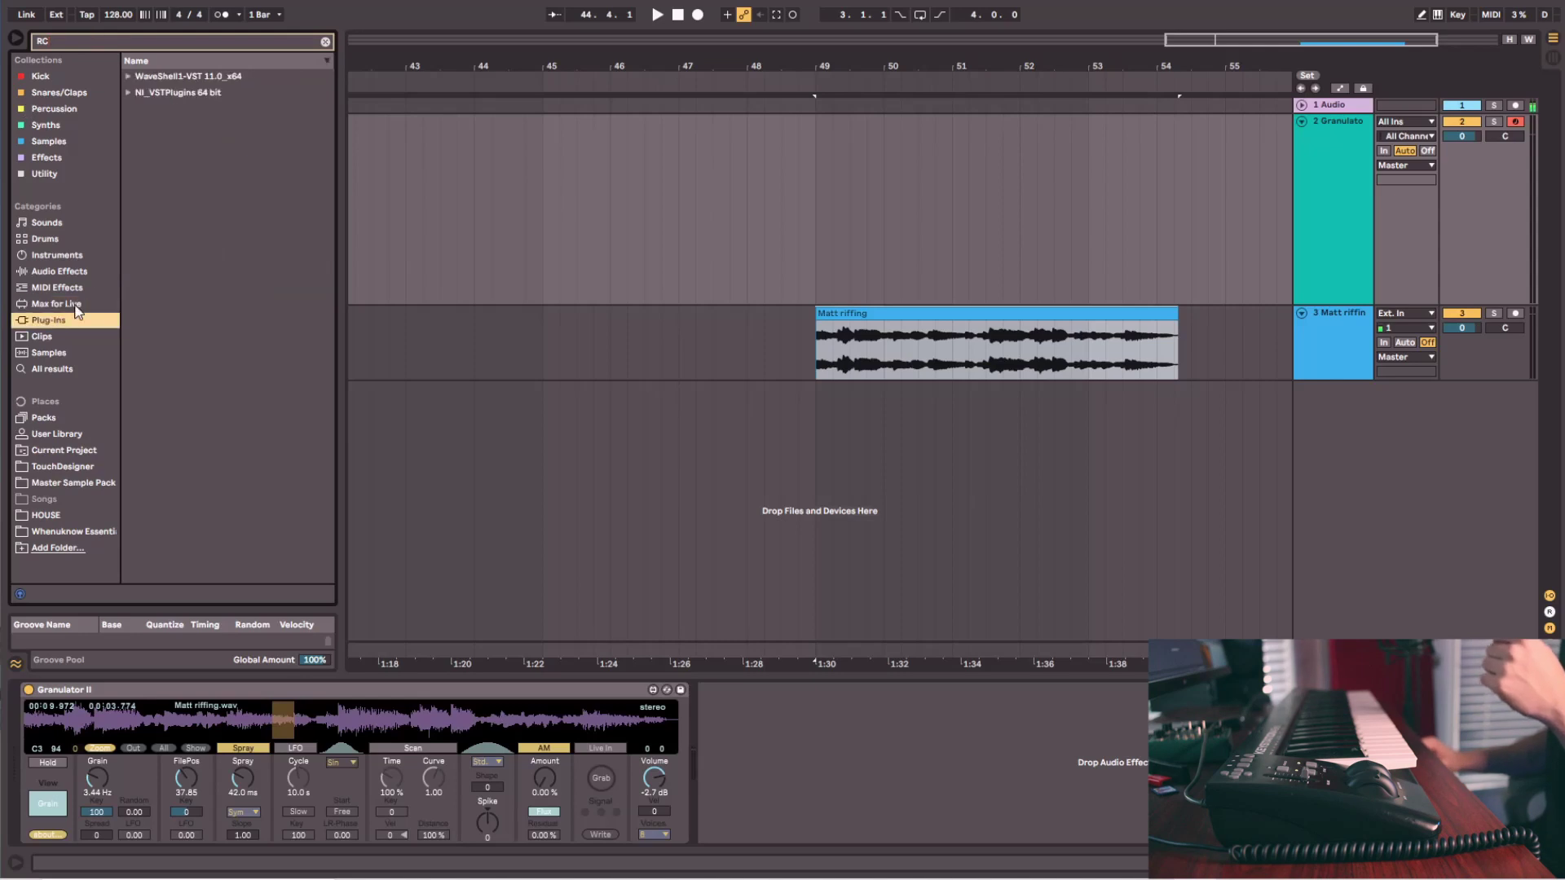
pyautogui.click(132, 94)
pyautogui.press('Down')
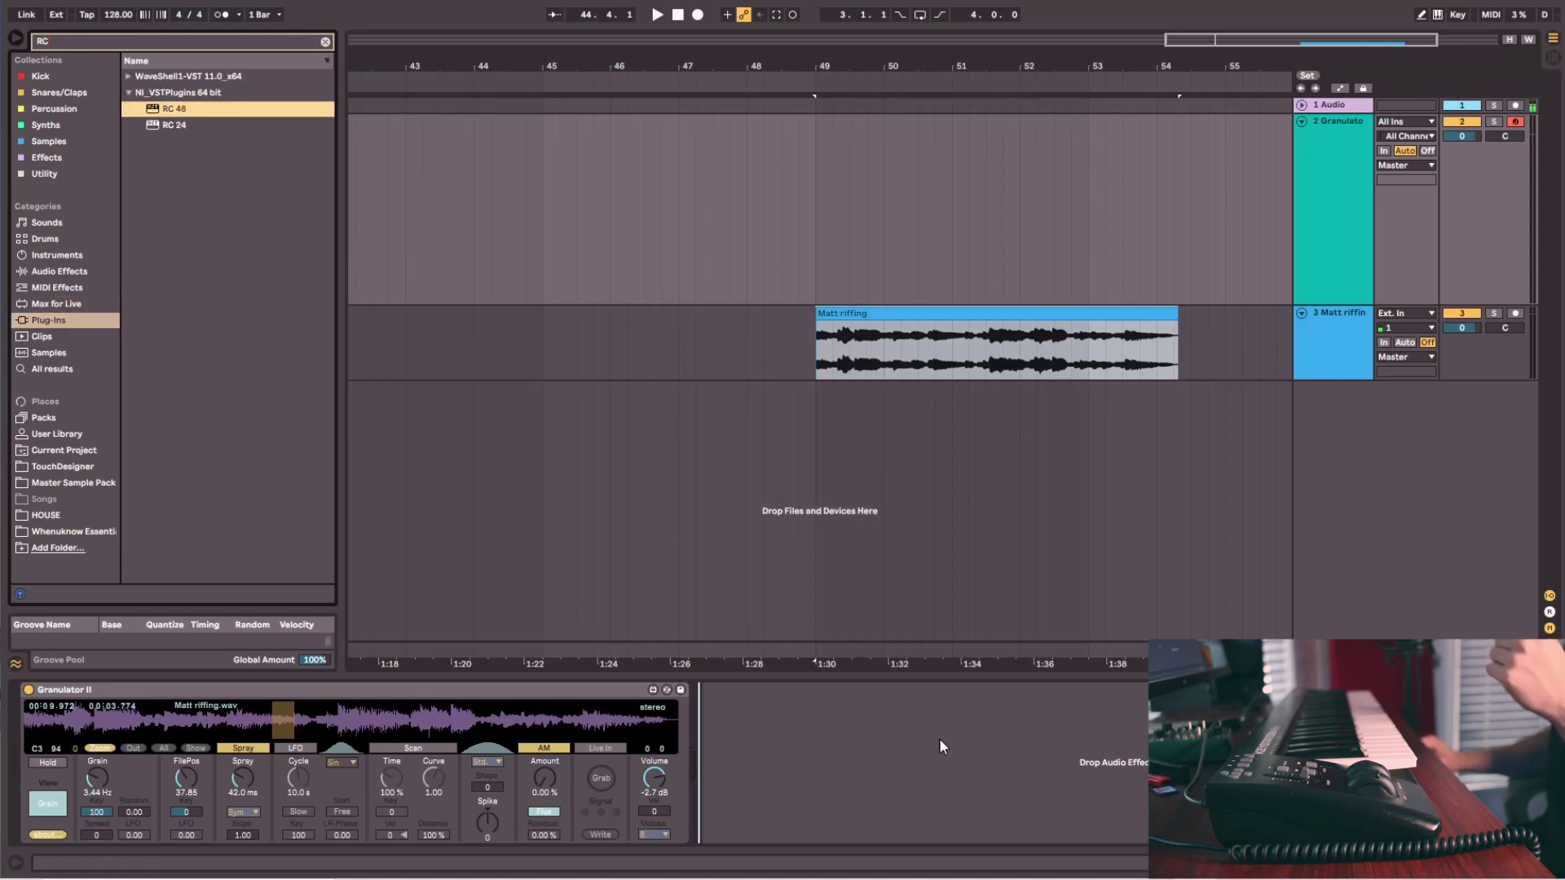
pyautogui.press('Return')
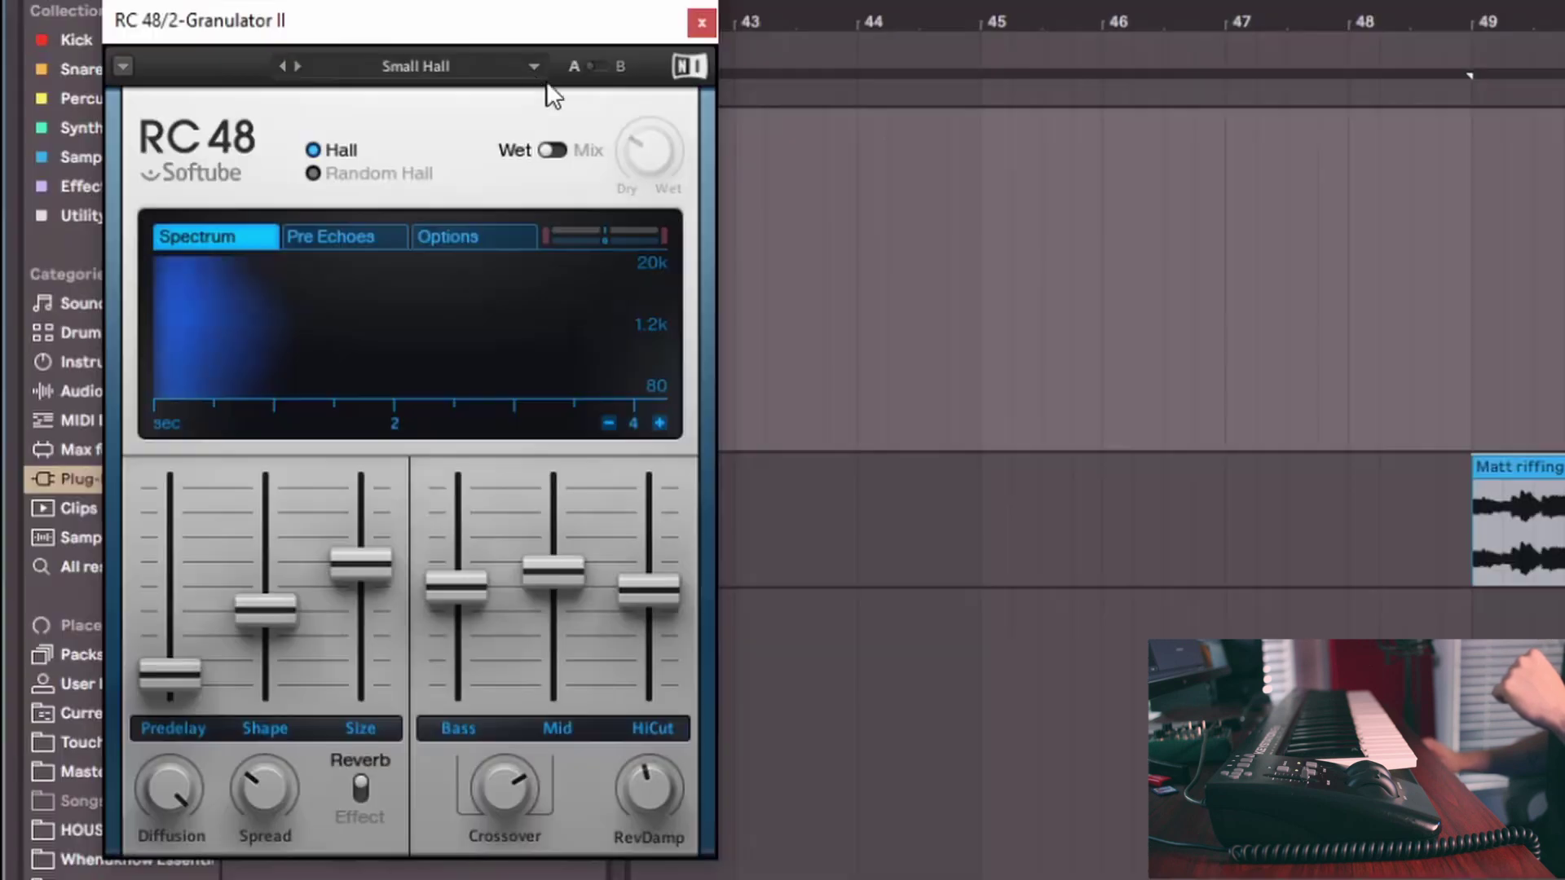
# - Load the Atmo Sphere preset from the Large category in RC 48 and switch its output from Wet to Mix
pyautogui.click(292, 91)
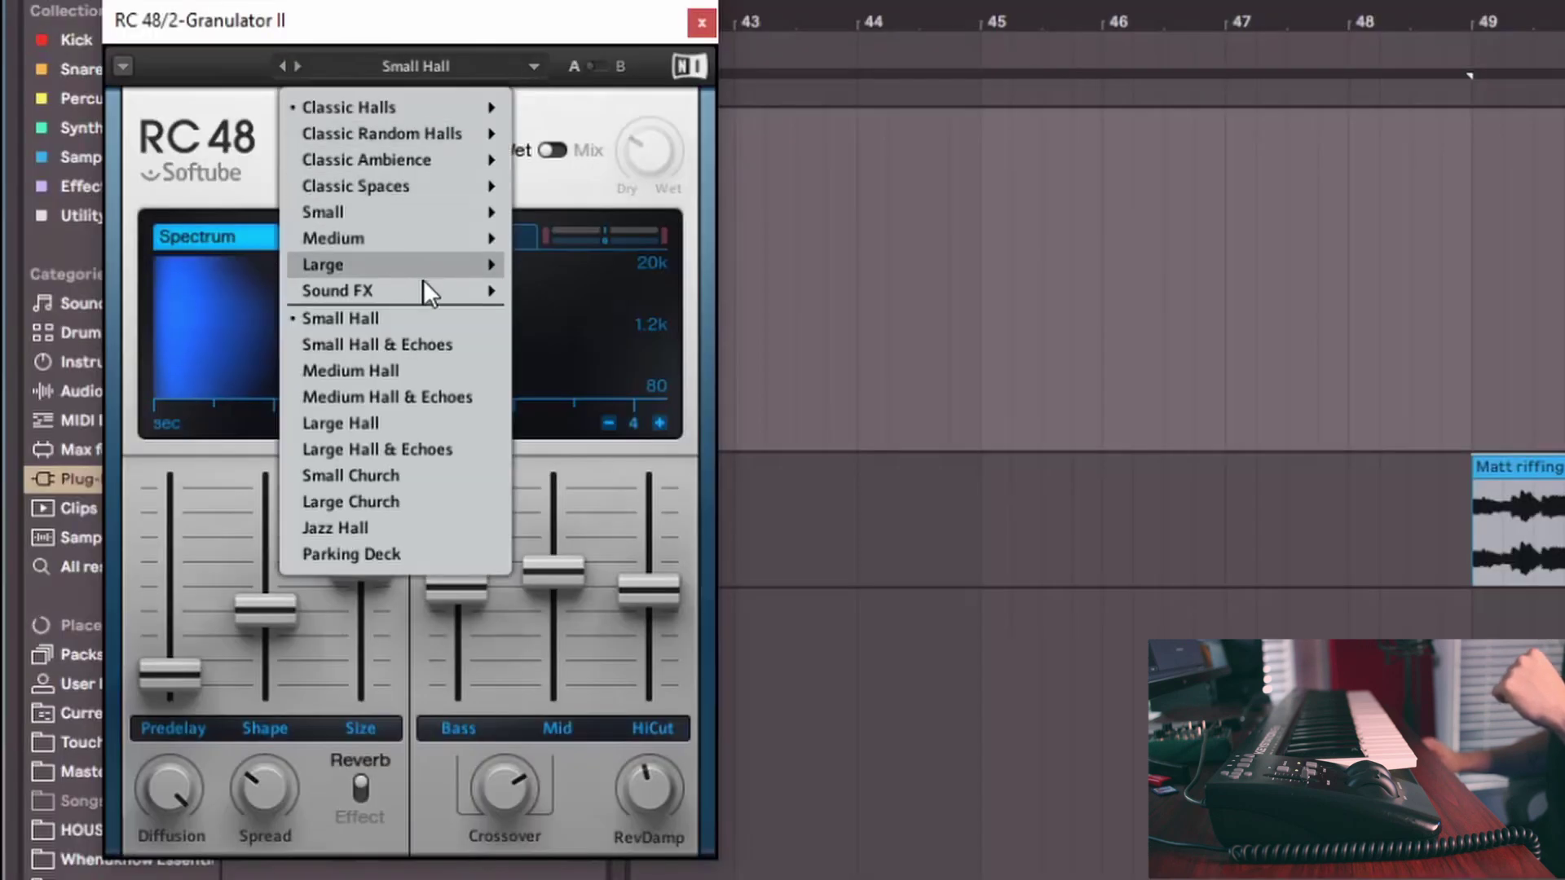
pyautogui.moveTo(424, 269)
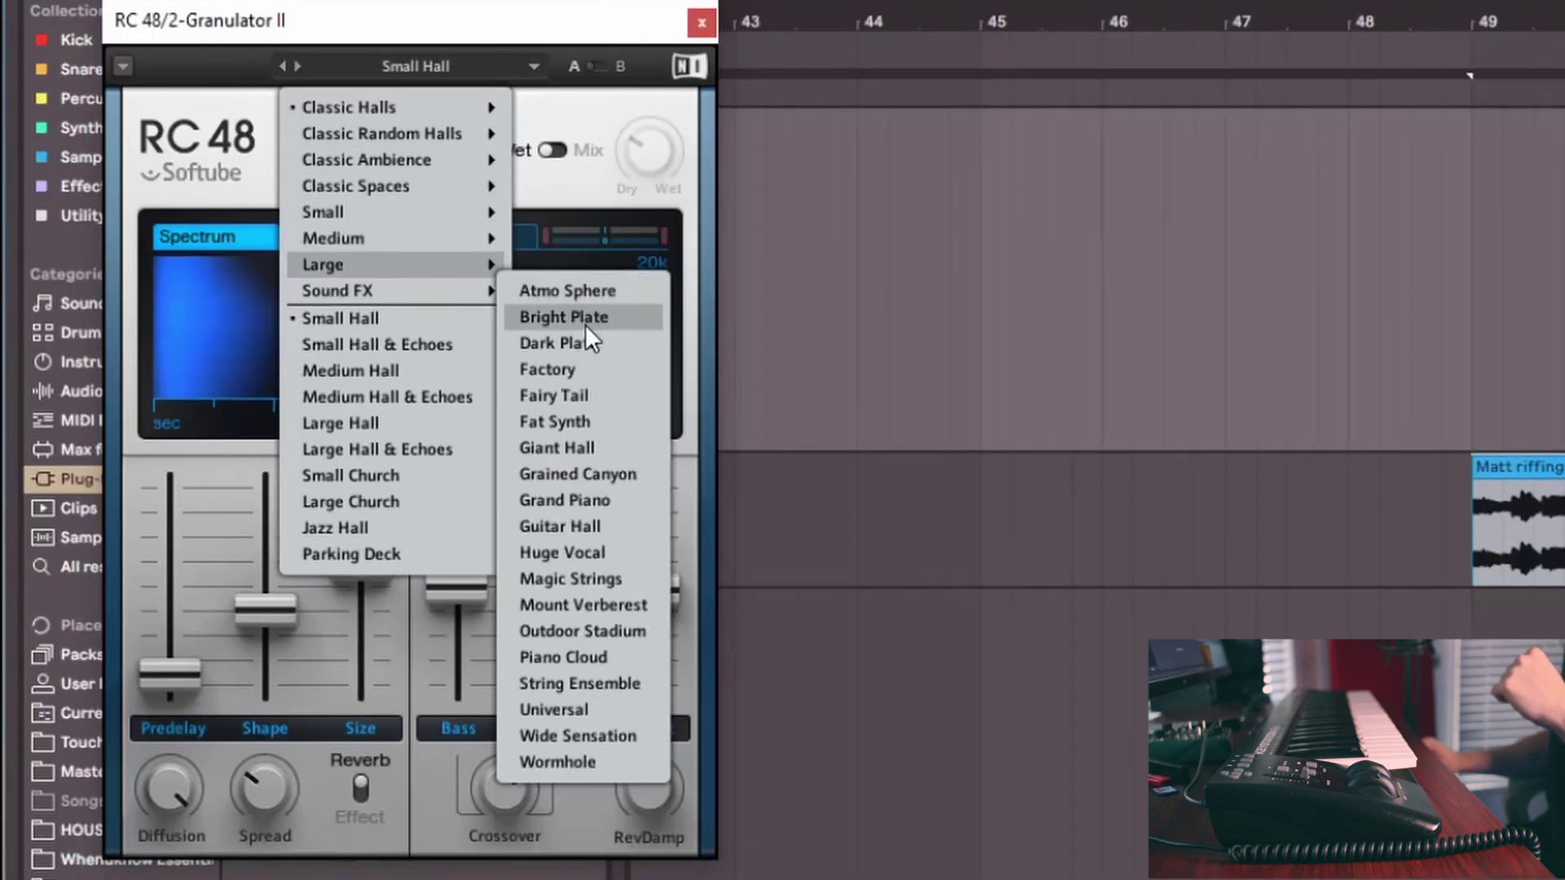
pyautogui.click(593, 297)
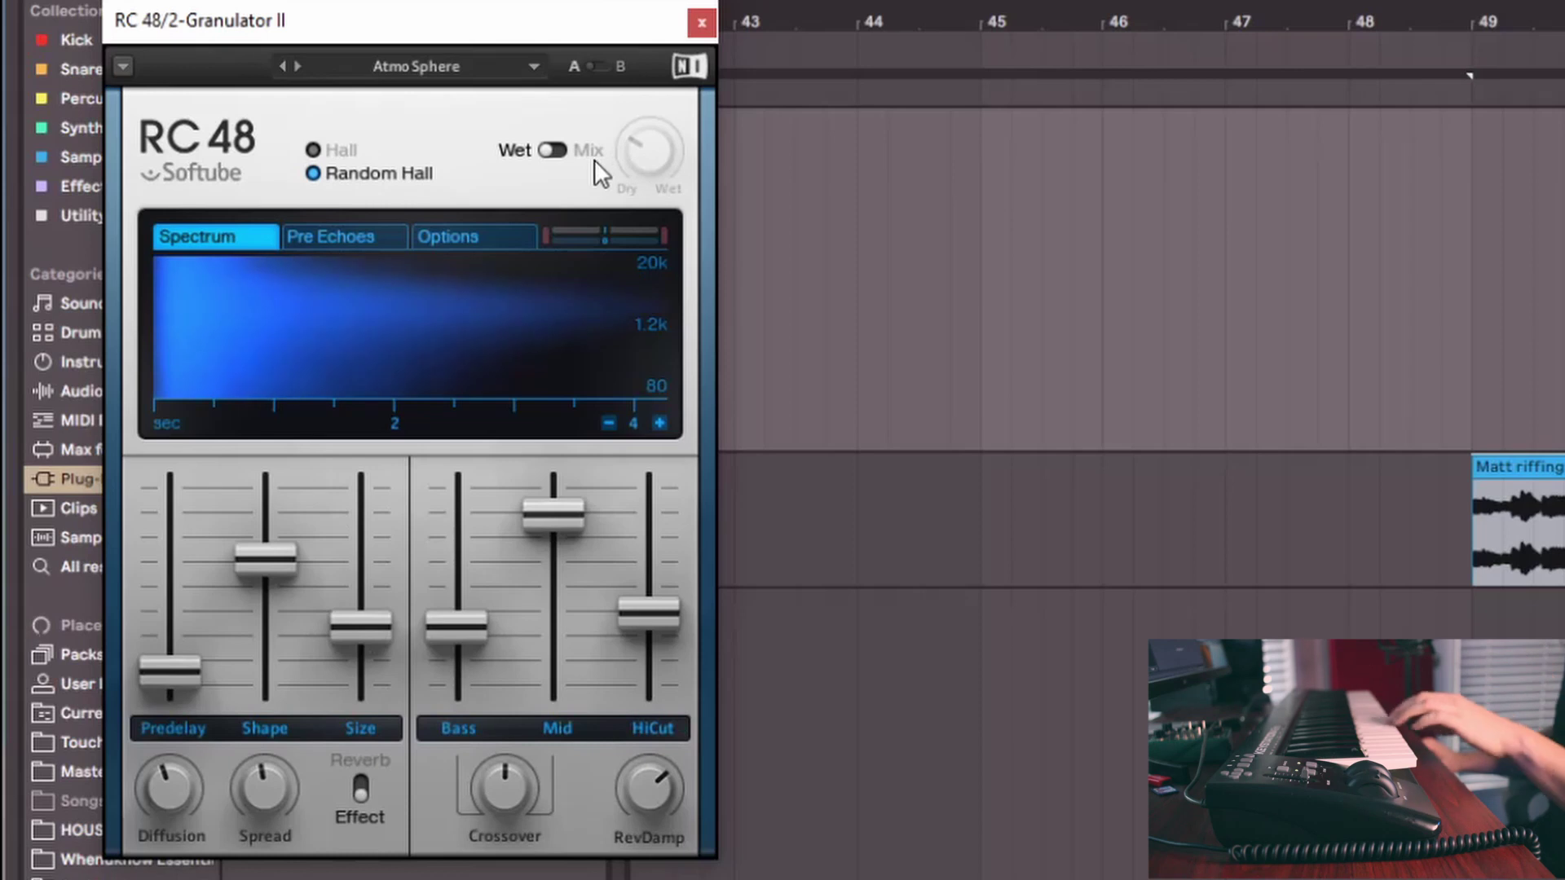
pyautogui.click(593, 155)
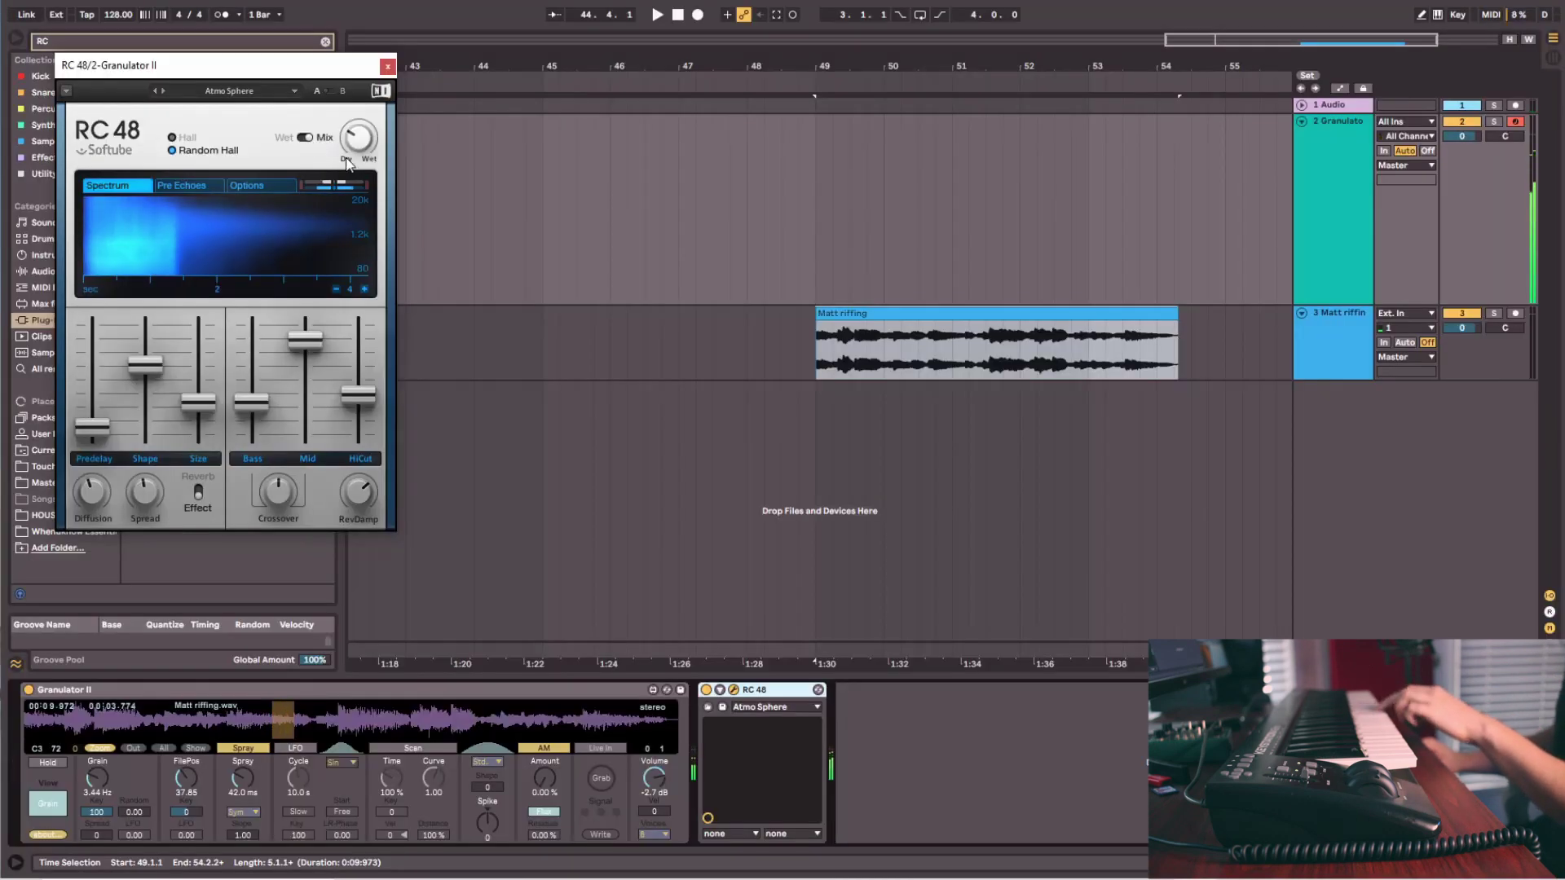
# - Blend RC 48's dry/wet mix to about half, raise its Size and HiCut, and close the plug-in window
pyautogui.moveTo(347, 161); pyautogui.dragTo(348, 151)
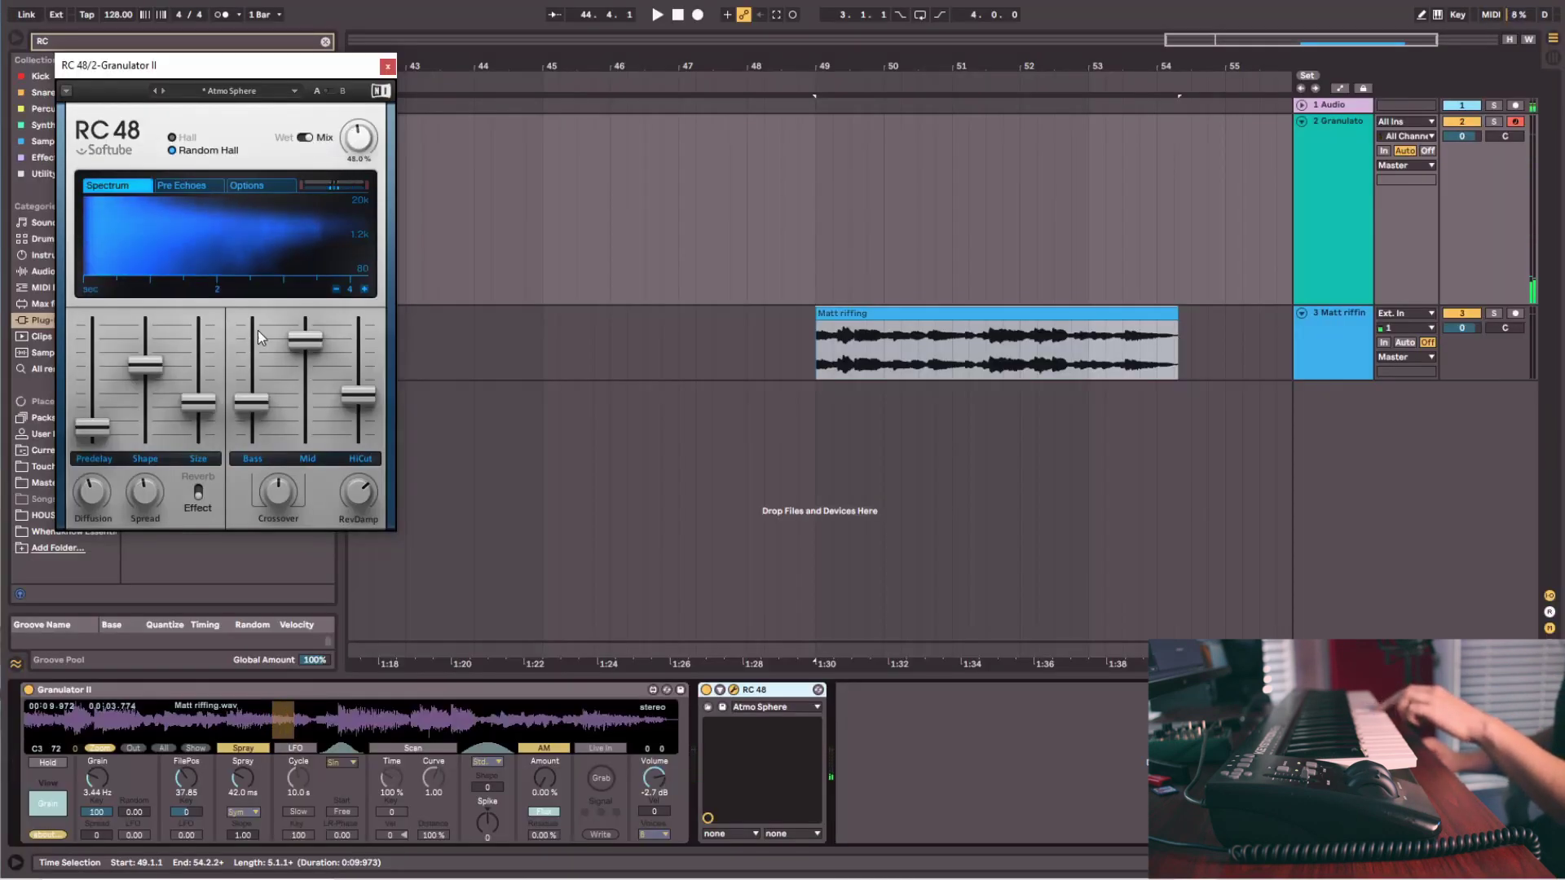
pyautogui.moveTo(182, 394); pyautogui.dragTo(183, 356)
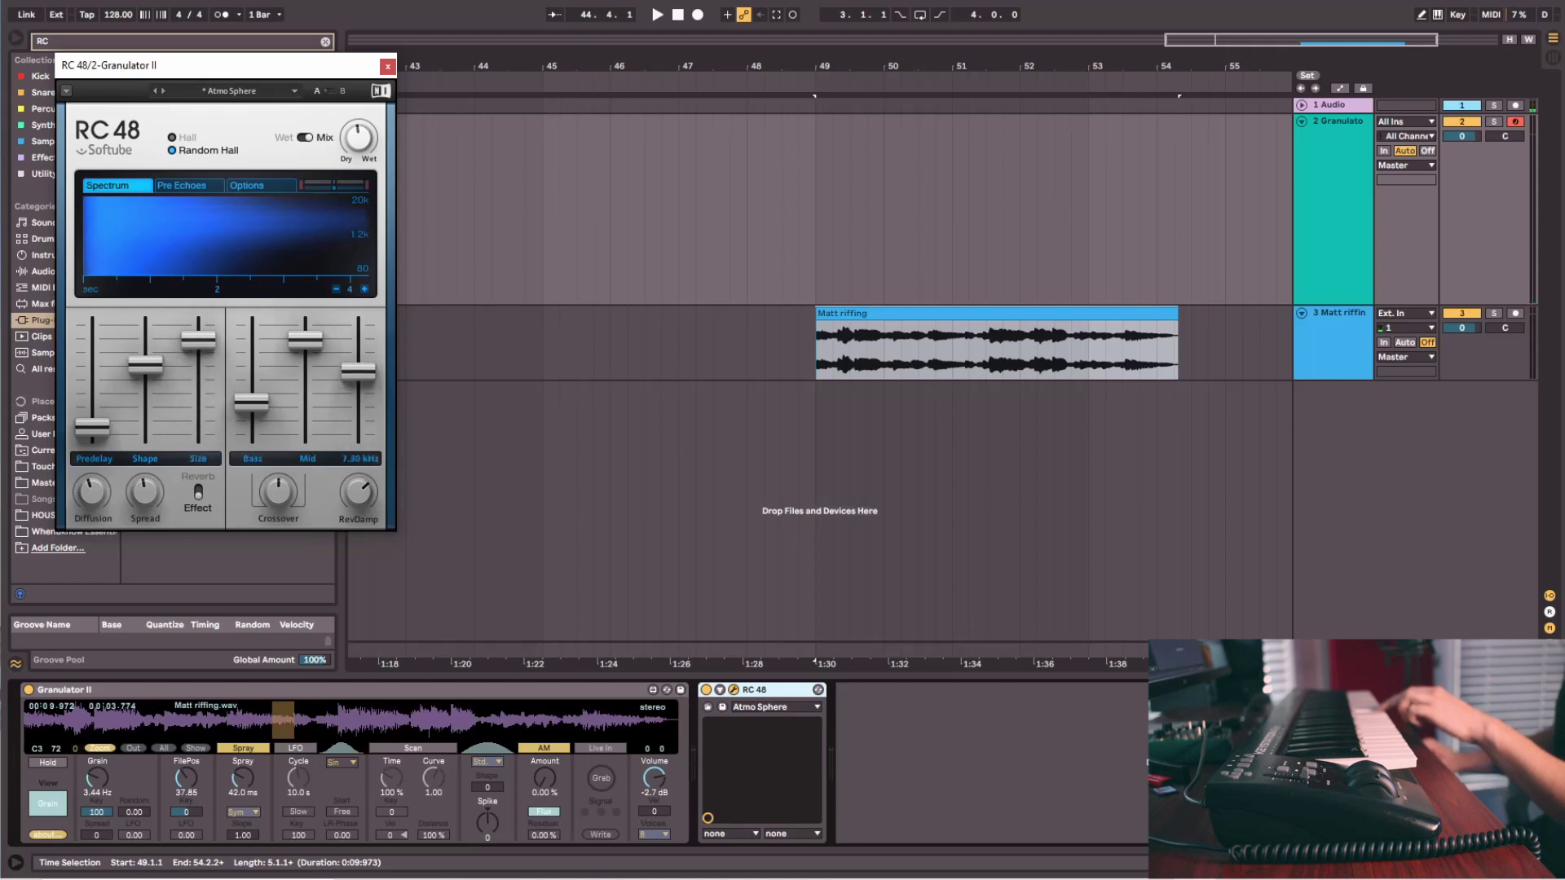
pyautogui.click(388, 66)
# - Find Echo's TwoAnalogues vintage delay preset, insert it between Granulator II and the reverb, and set its dry/wet to 21%
pyautogui.hotkey('ctrl', 'f')
pyautogui.write('echo')
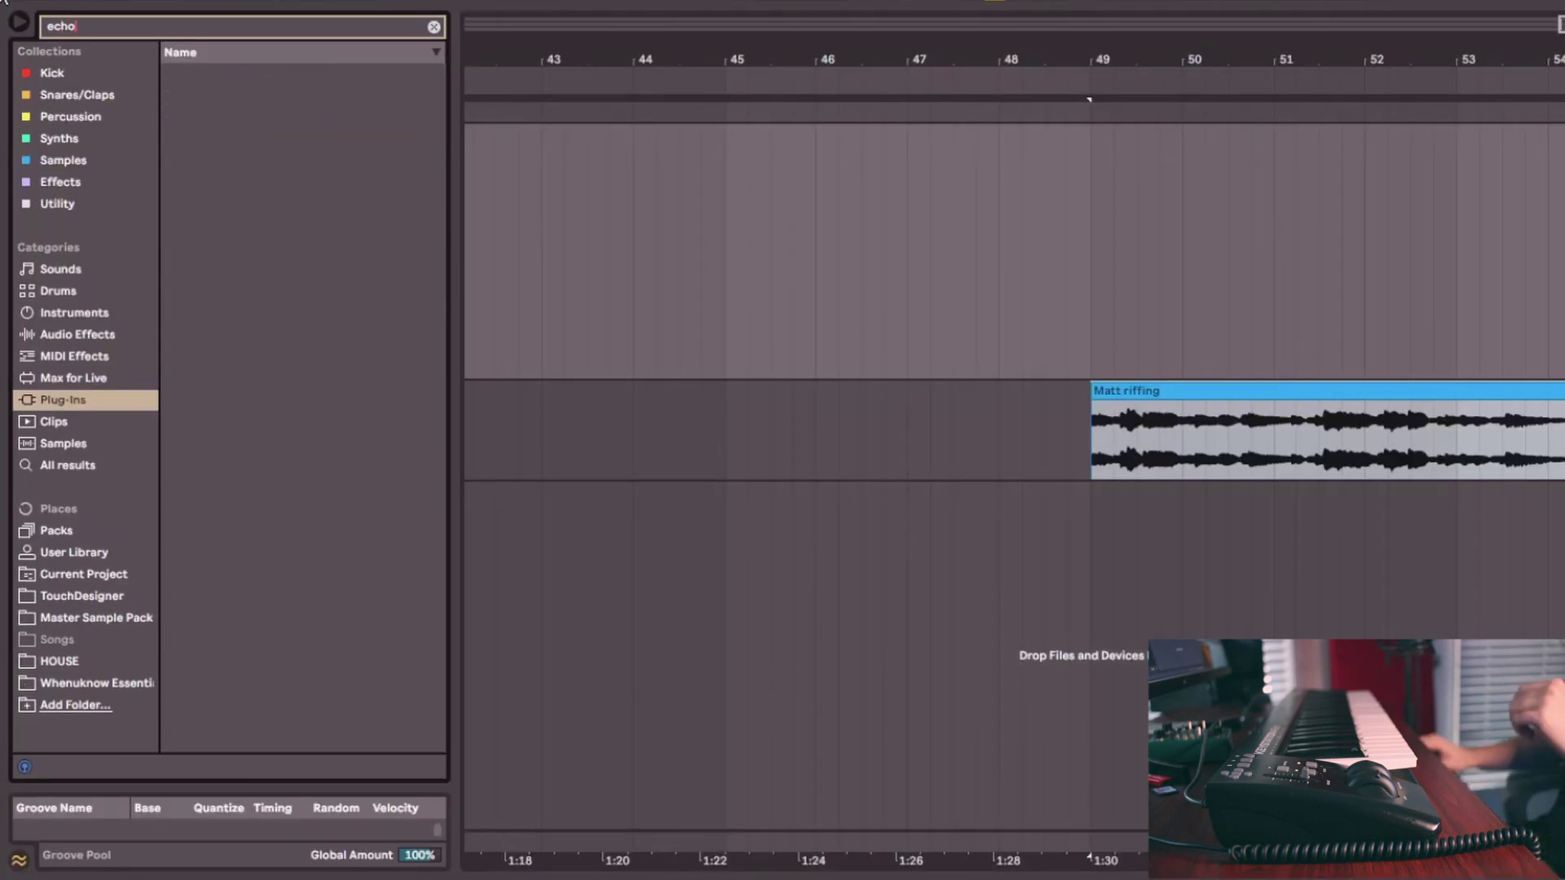
pyautogui.click(75, 338)
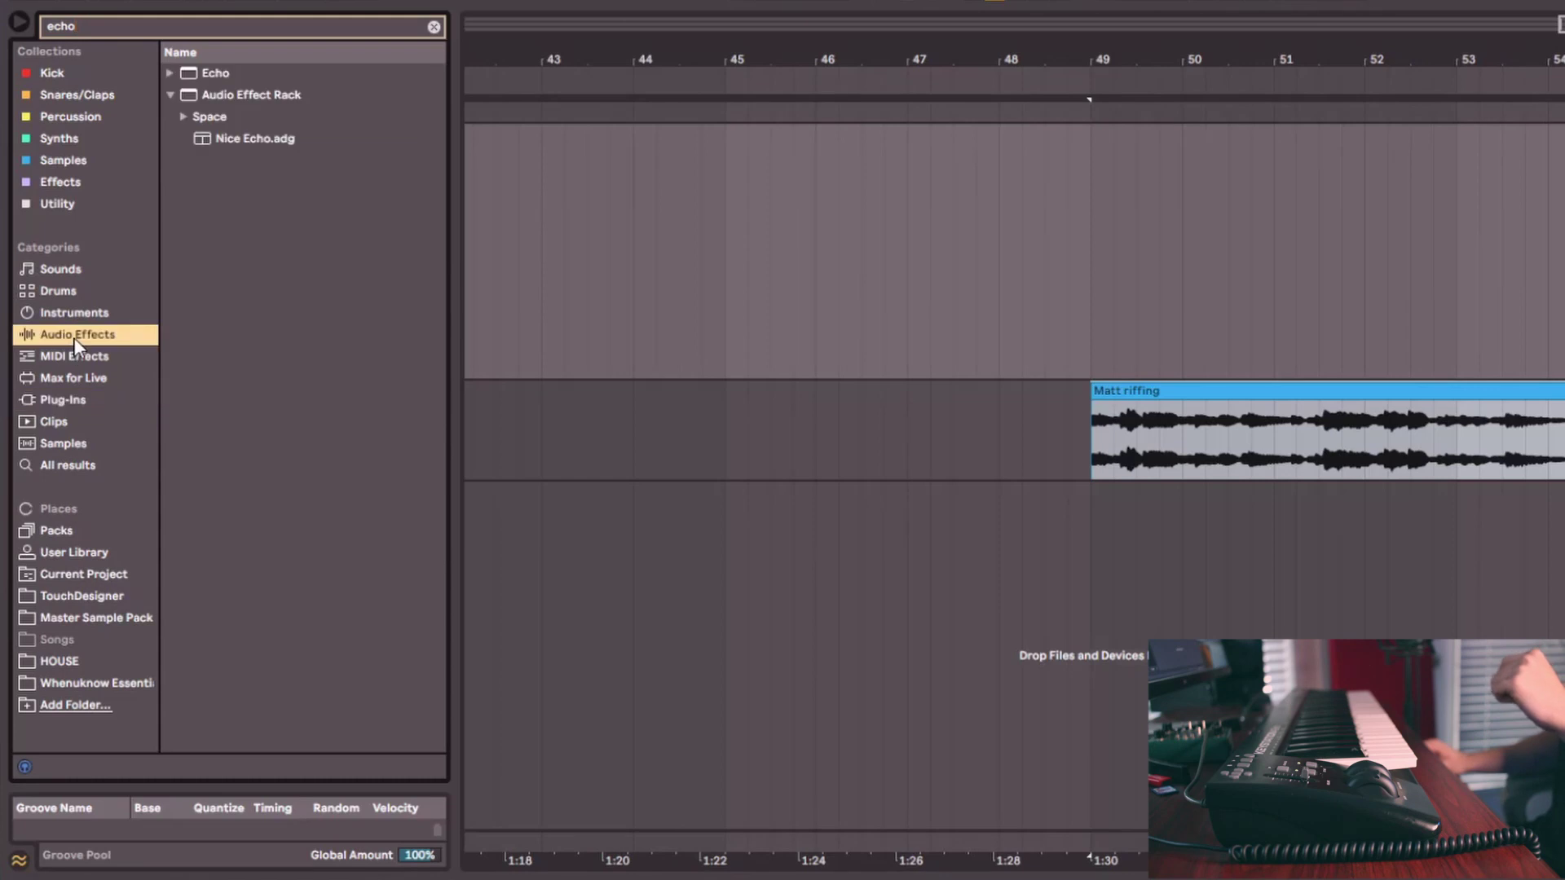
pyautogui.click(170, 73)
pyautogui.click(184, 95)
pyautogui.moveTo(236, 116); pyautogui.dragTo(1403, 696)
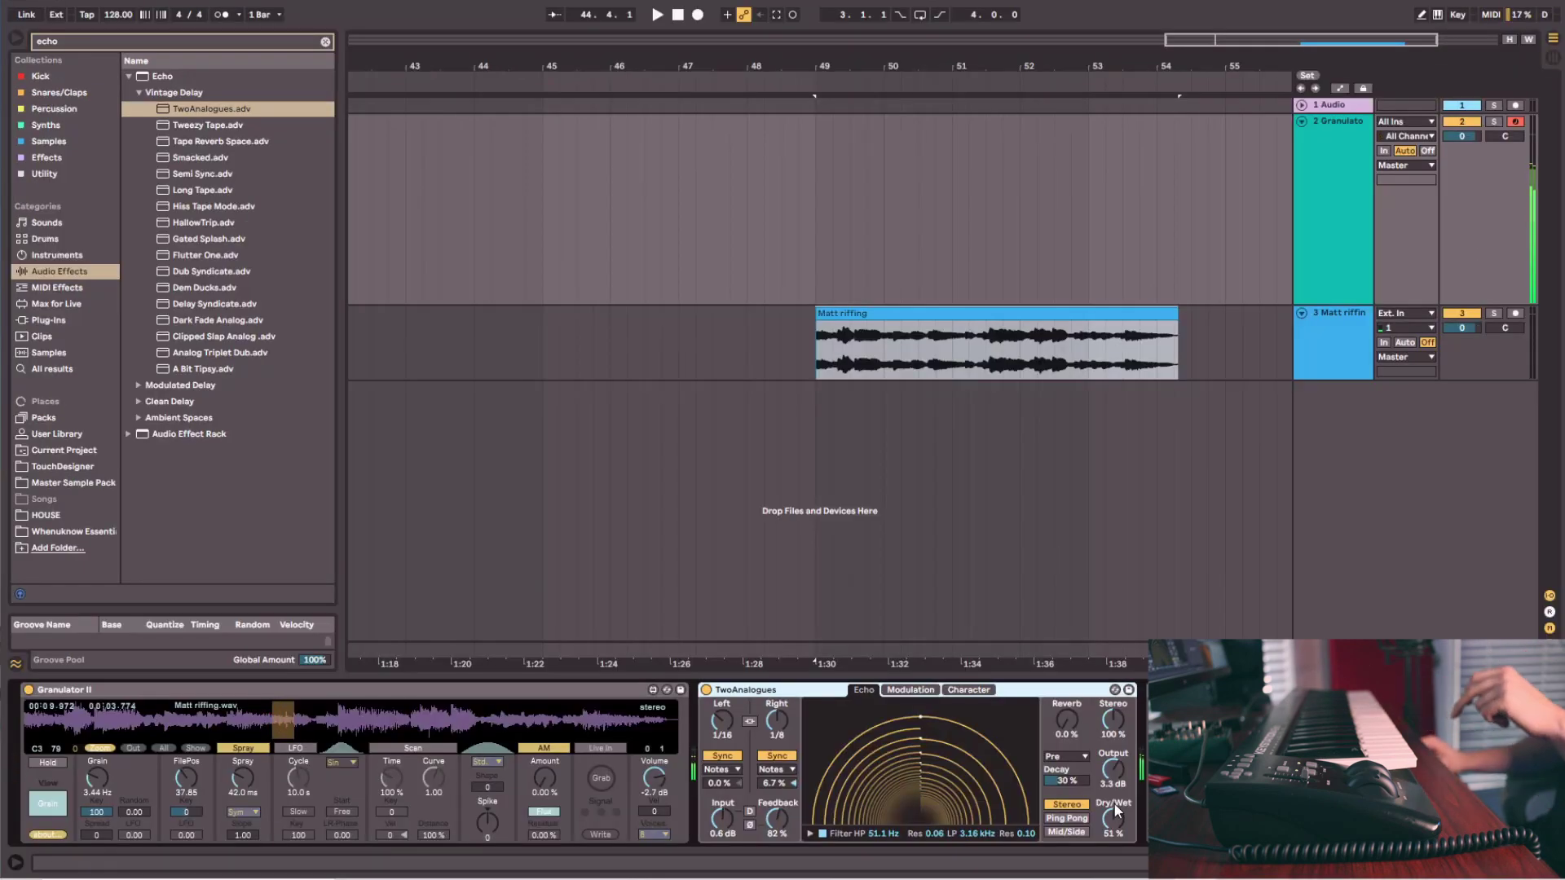
pyautogui.moveTo(1115, 825); pyautogui.dragTo(1115, 848)
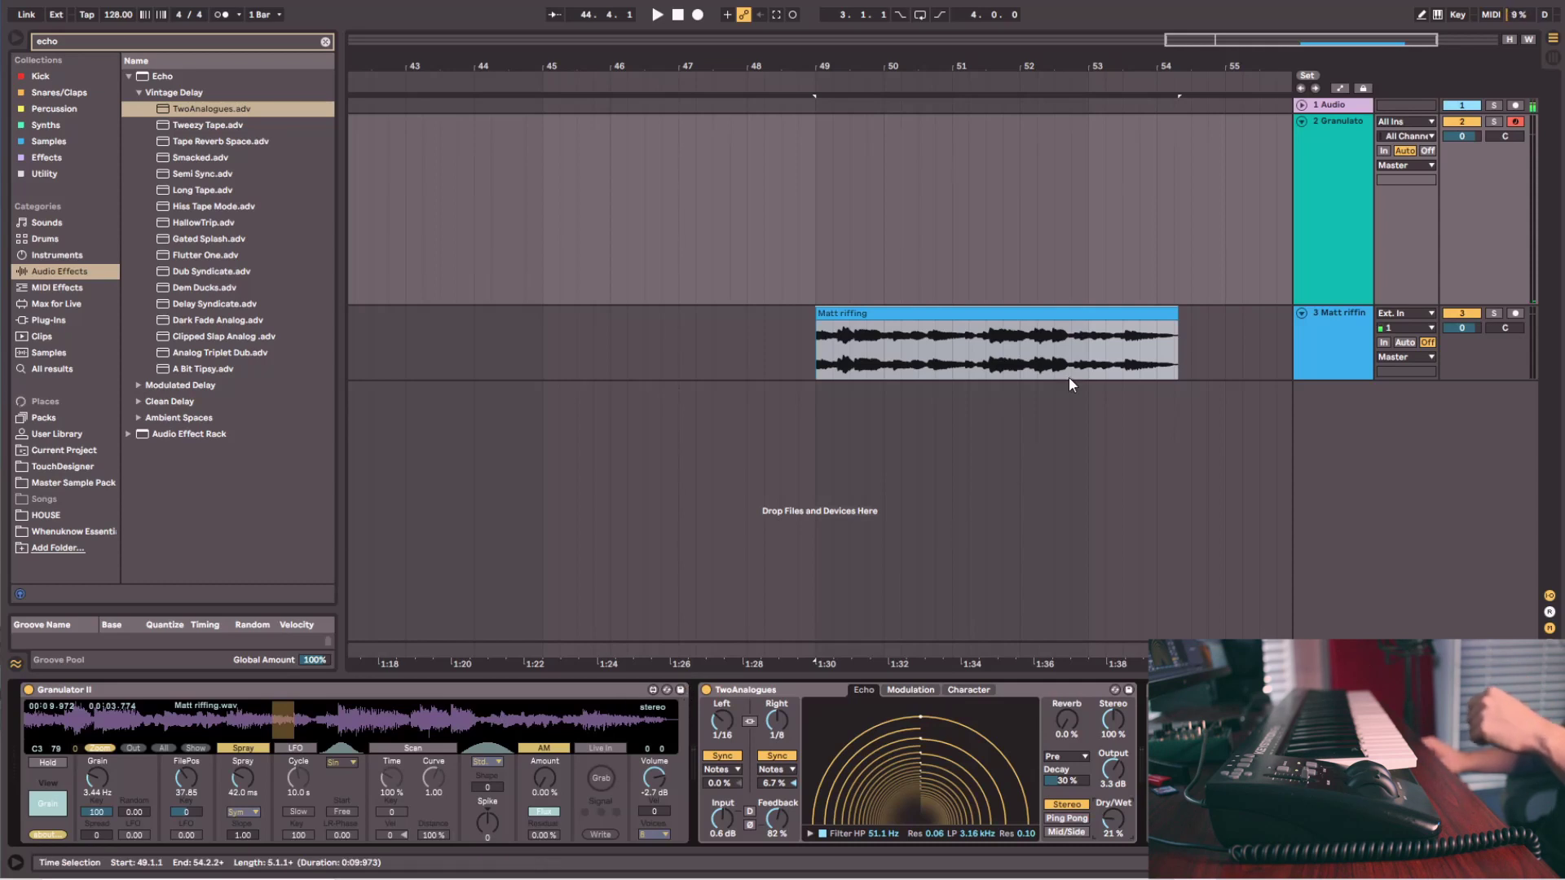
# - Enter MIDI mapping mode and map Granulator II's FilePos to CC 1 on channel 15
pyautogui.moveTo(759, 51); pyautogui.dragTo(861, 59)
pyautogui.press('-')
pyautogui.press('-')
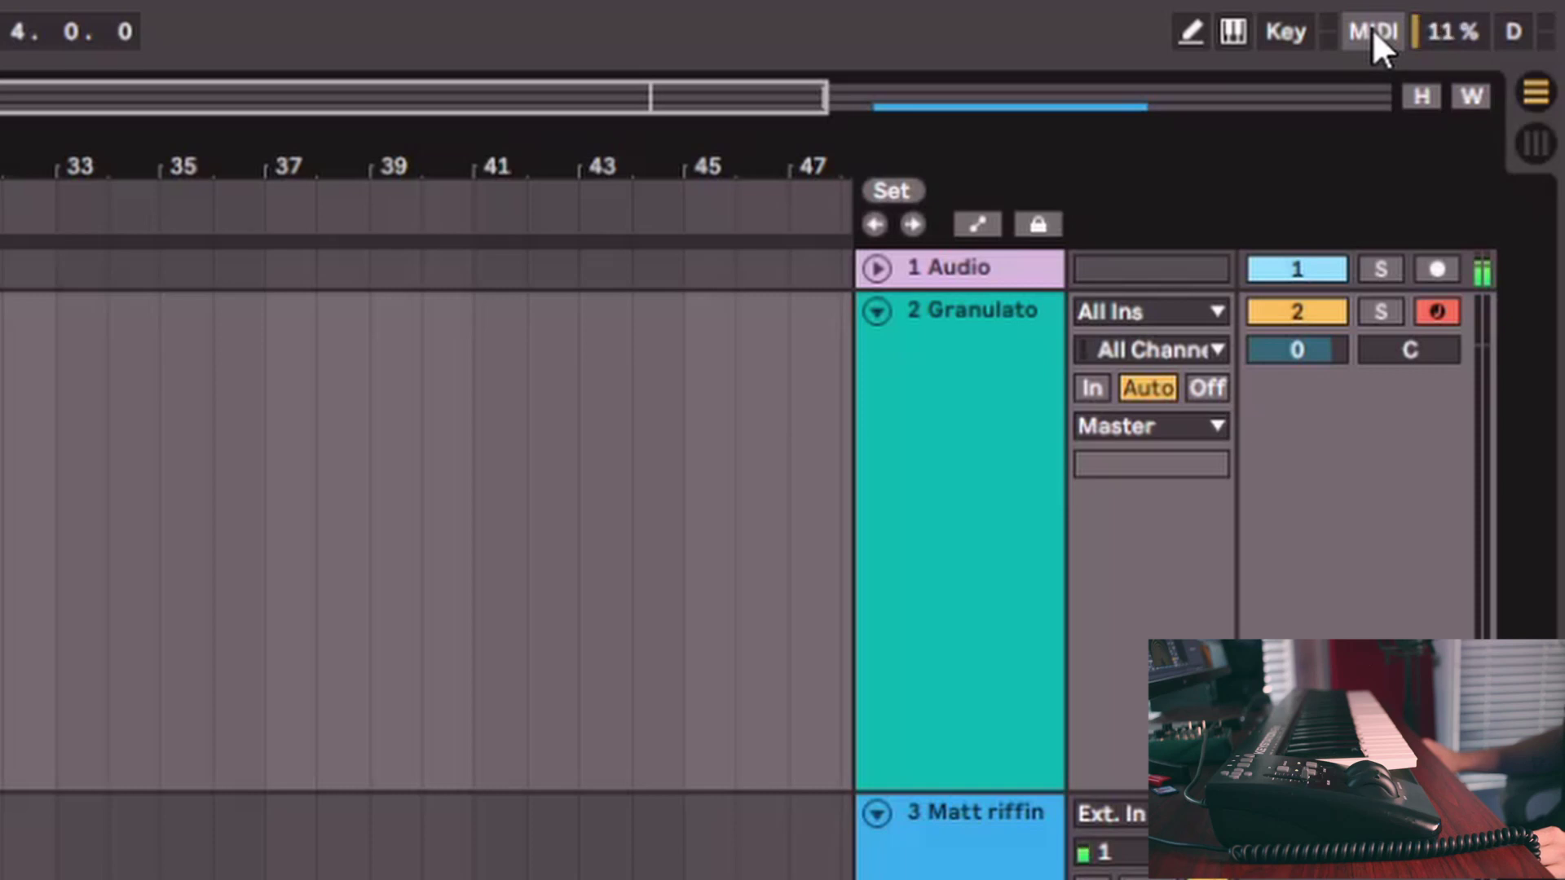
pyautogui.click(1491, 15)
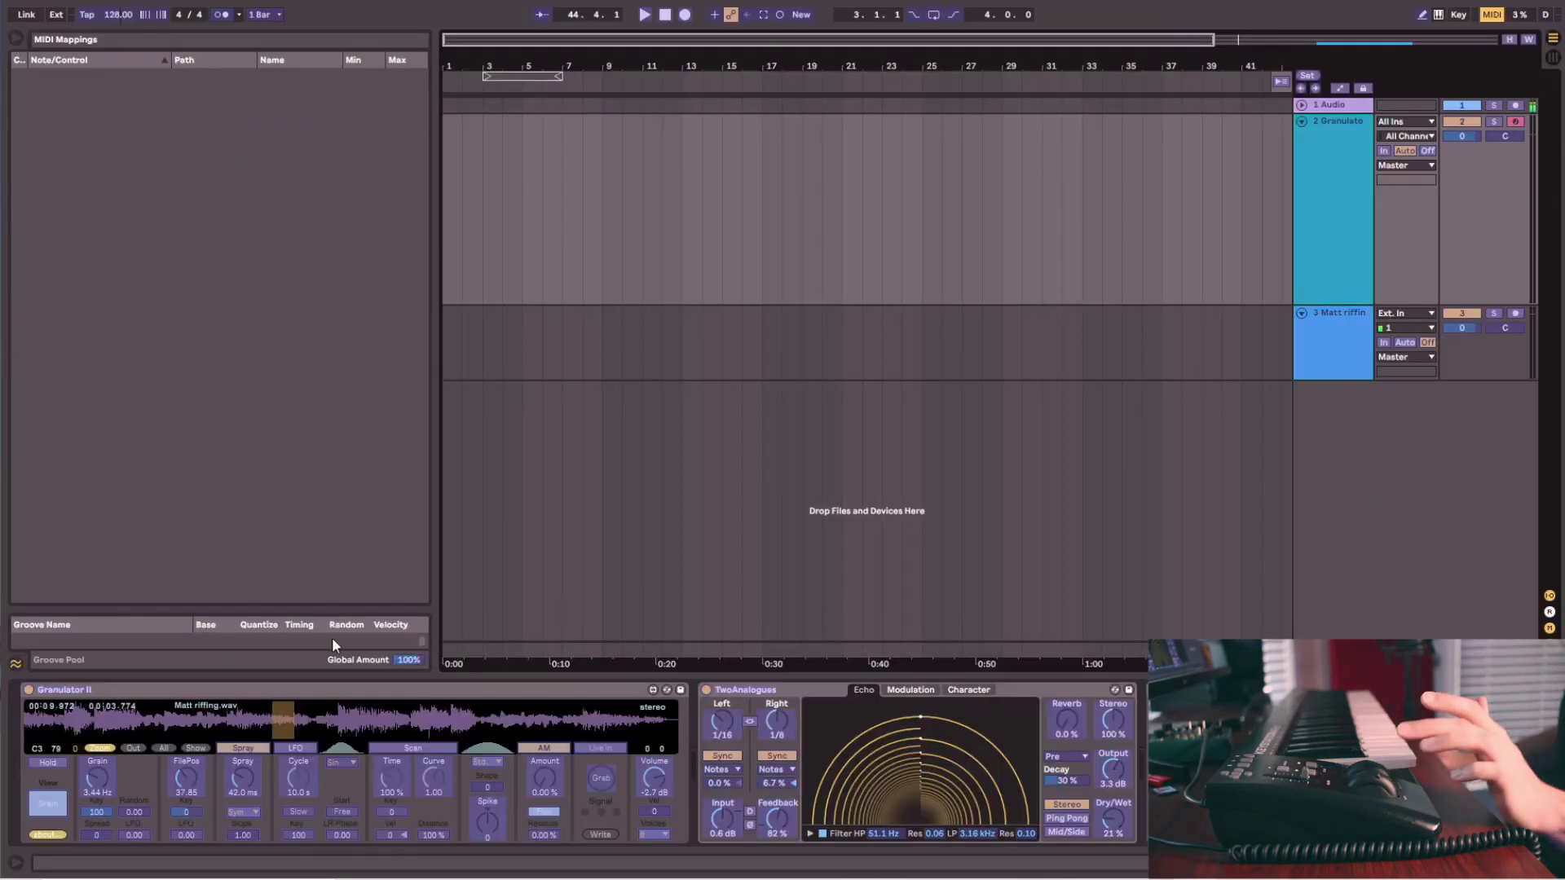
pyautogui.click(187, 776)
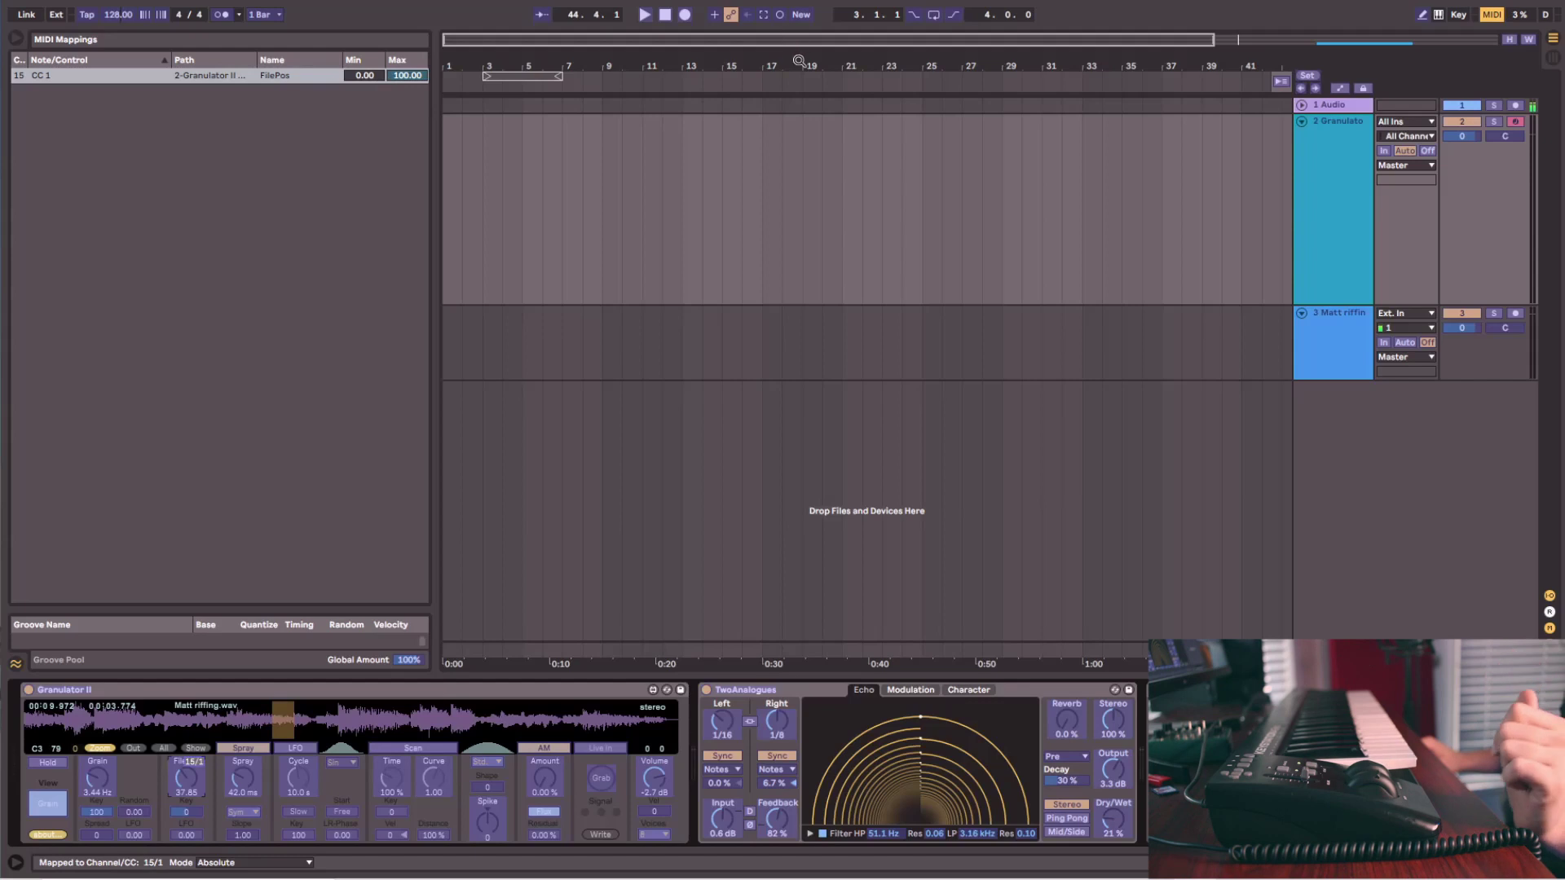
# - Map Granulator II's grain size to CC 7 on channel 15 with a 5.93 Hz maximum, and reselect the Granulator track
pyautogui.click(102, 771)
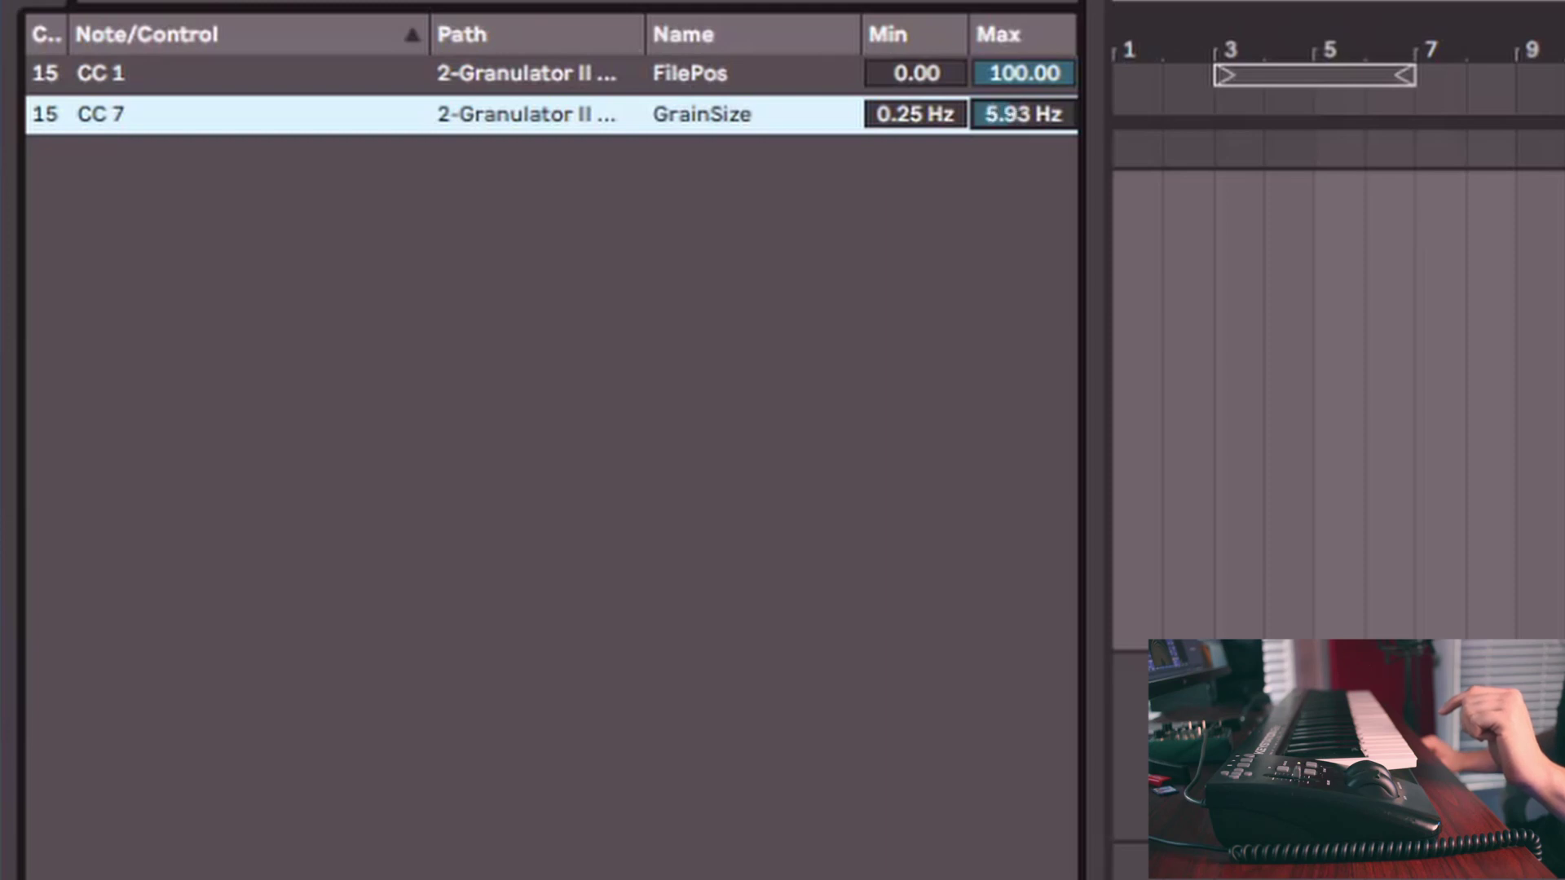
pyautogui.click(927, 117)
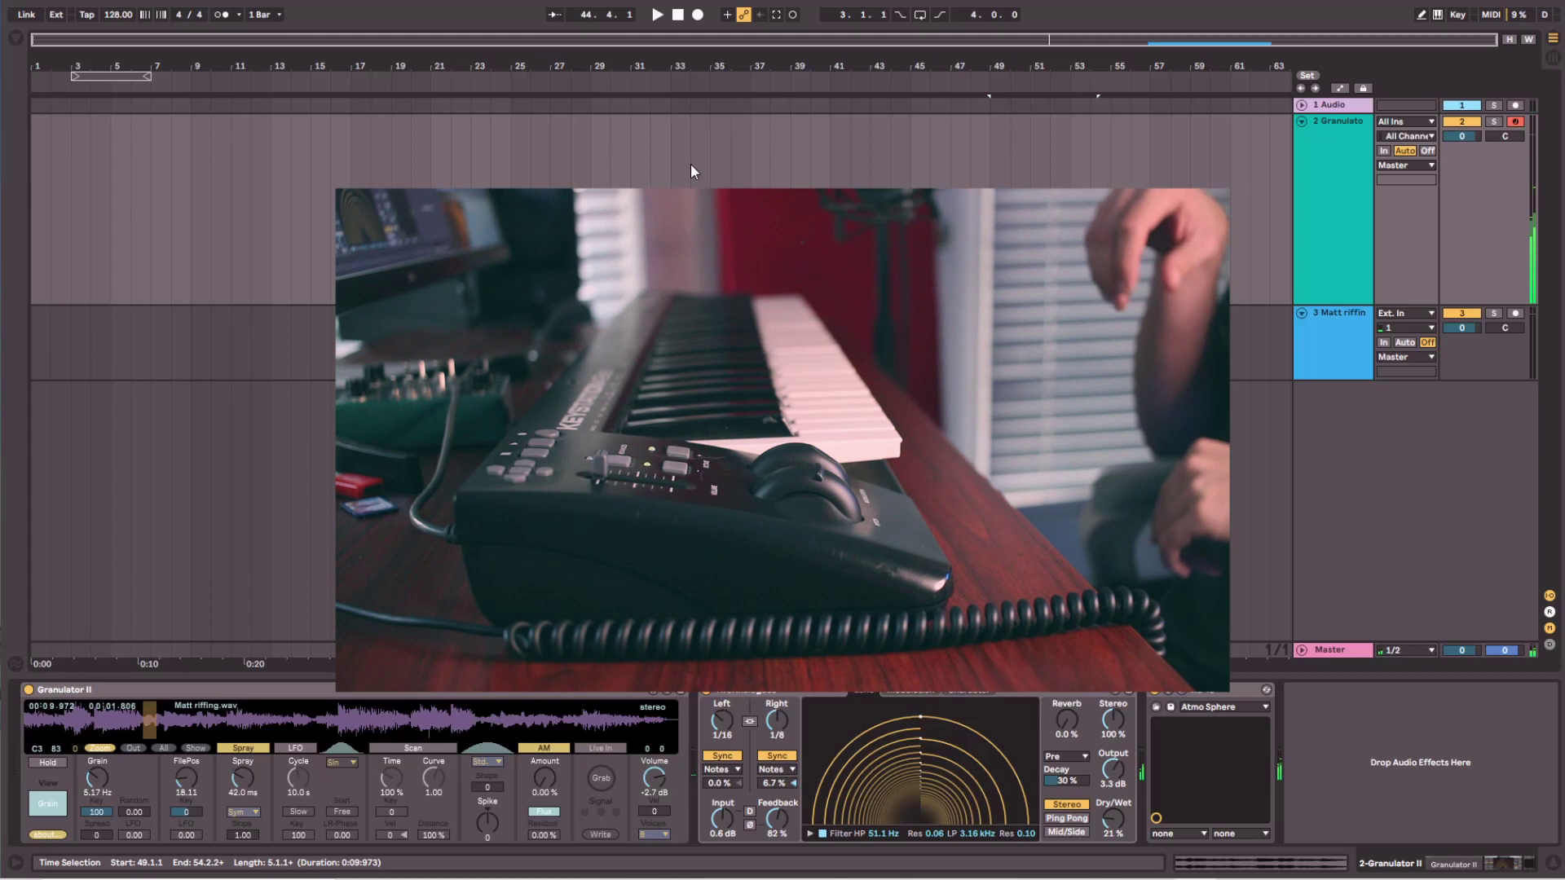
pyautogui.click(1369, 216)
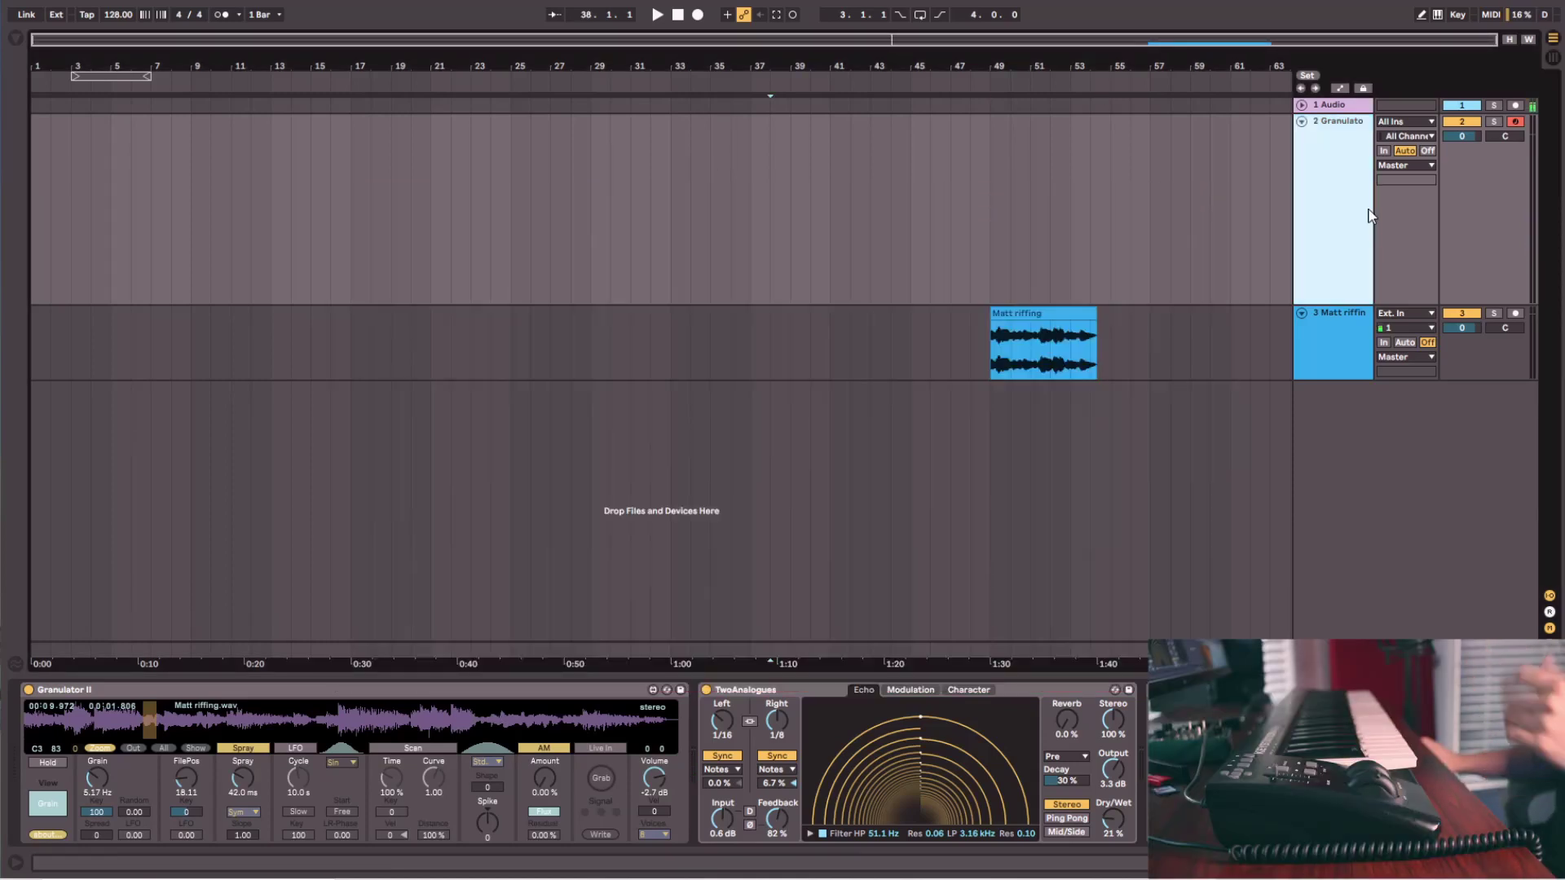
# - Add an audio track below the Granulator track, make it taller, and set its audio input to 2-Granulator II
pyautogui.hotkey('ctrl', 't')
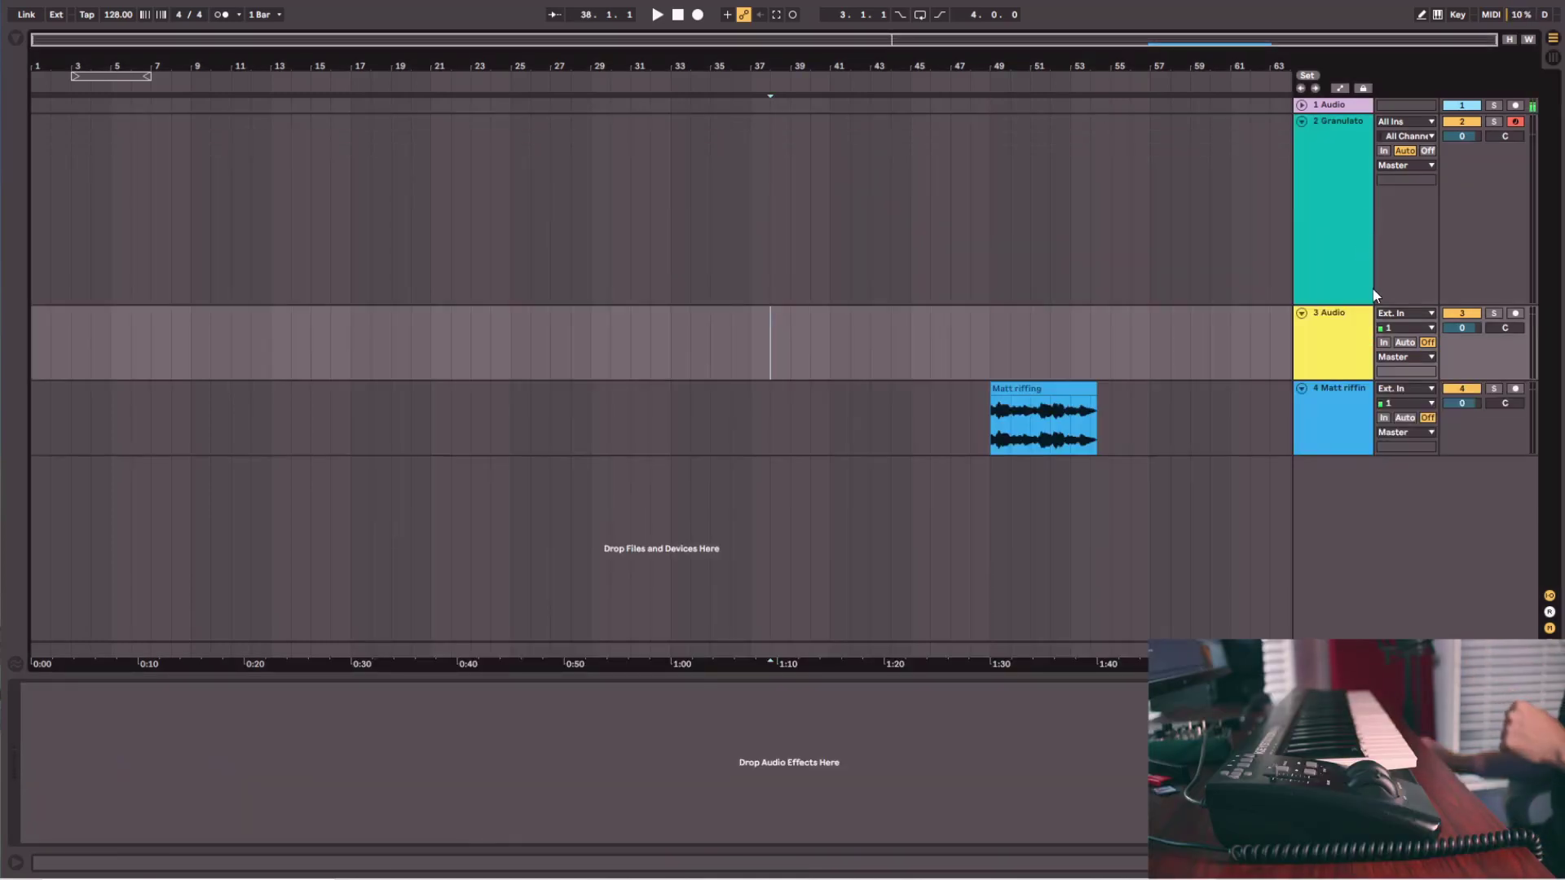
pyautogui.moveTo(1378, 380); pyautogui.dragTo(1377, 479)
pyautogui.click(1404, 313)
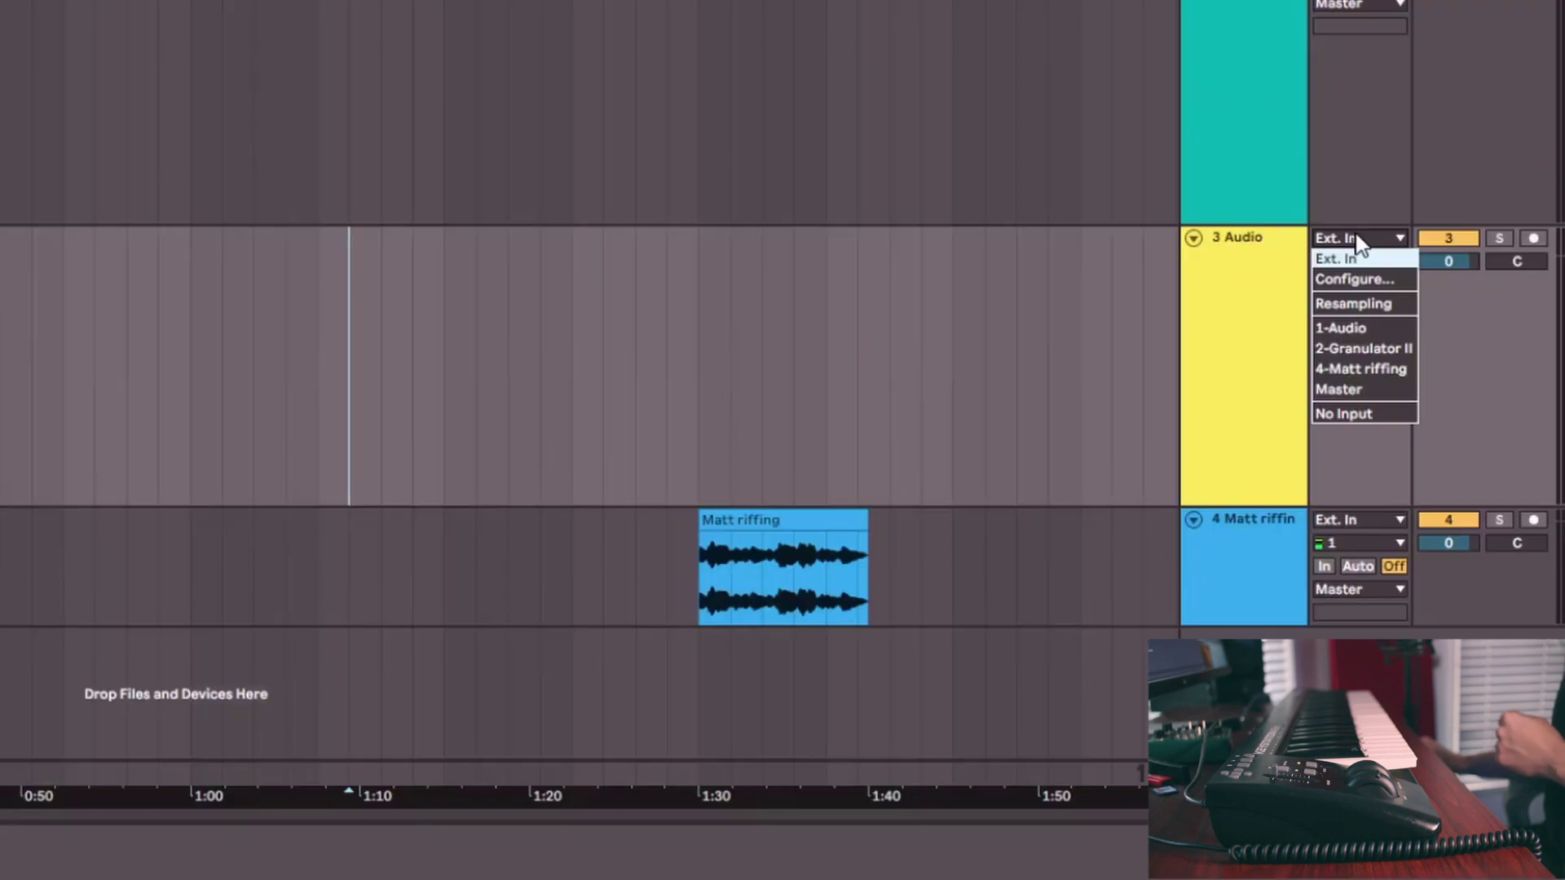
pyautogui.click(1378, 348)
pyautogui.click(1227, 285)
# - Arm both the new audio track and the Granulator track, and start recording into the arrangement from bar 33
pyautogui.click(192, 255)
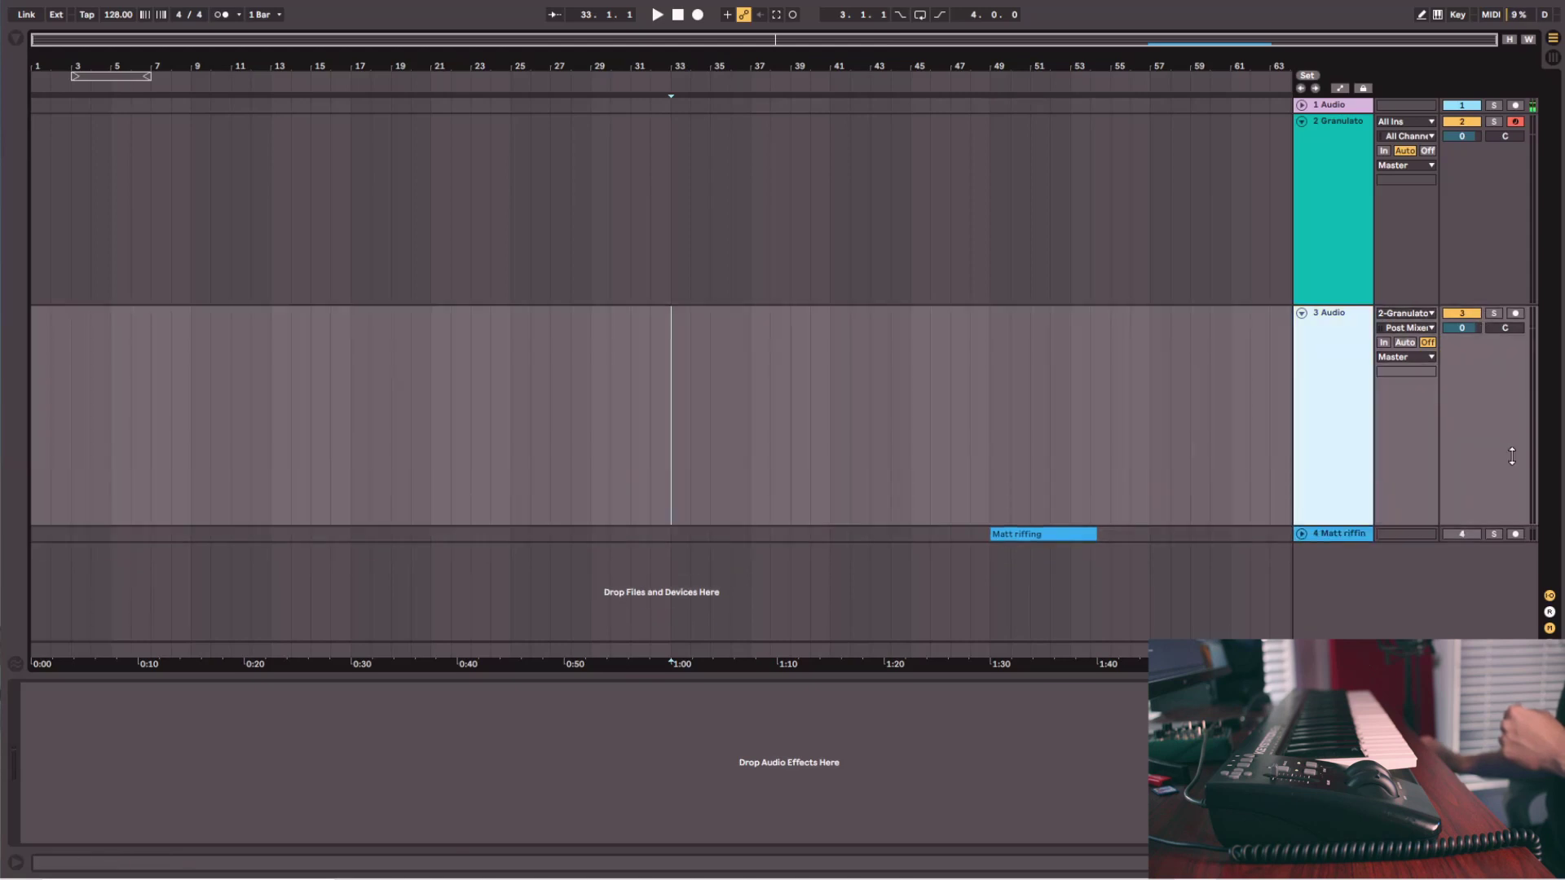
pyautogui.click(1515, 313)
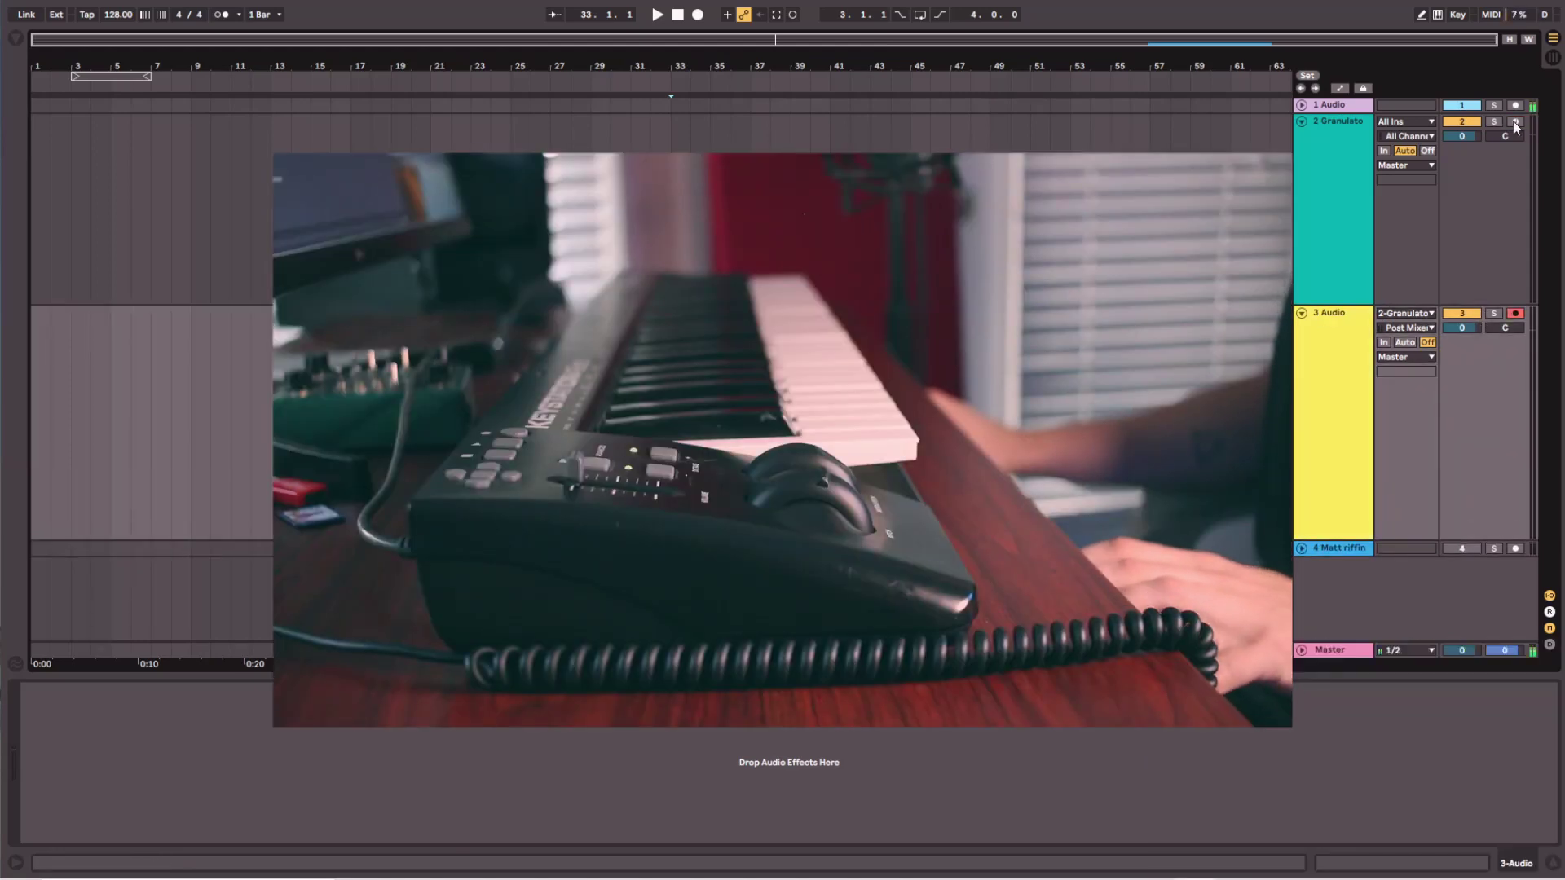
pyautogui.click(1515, 123)
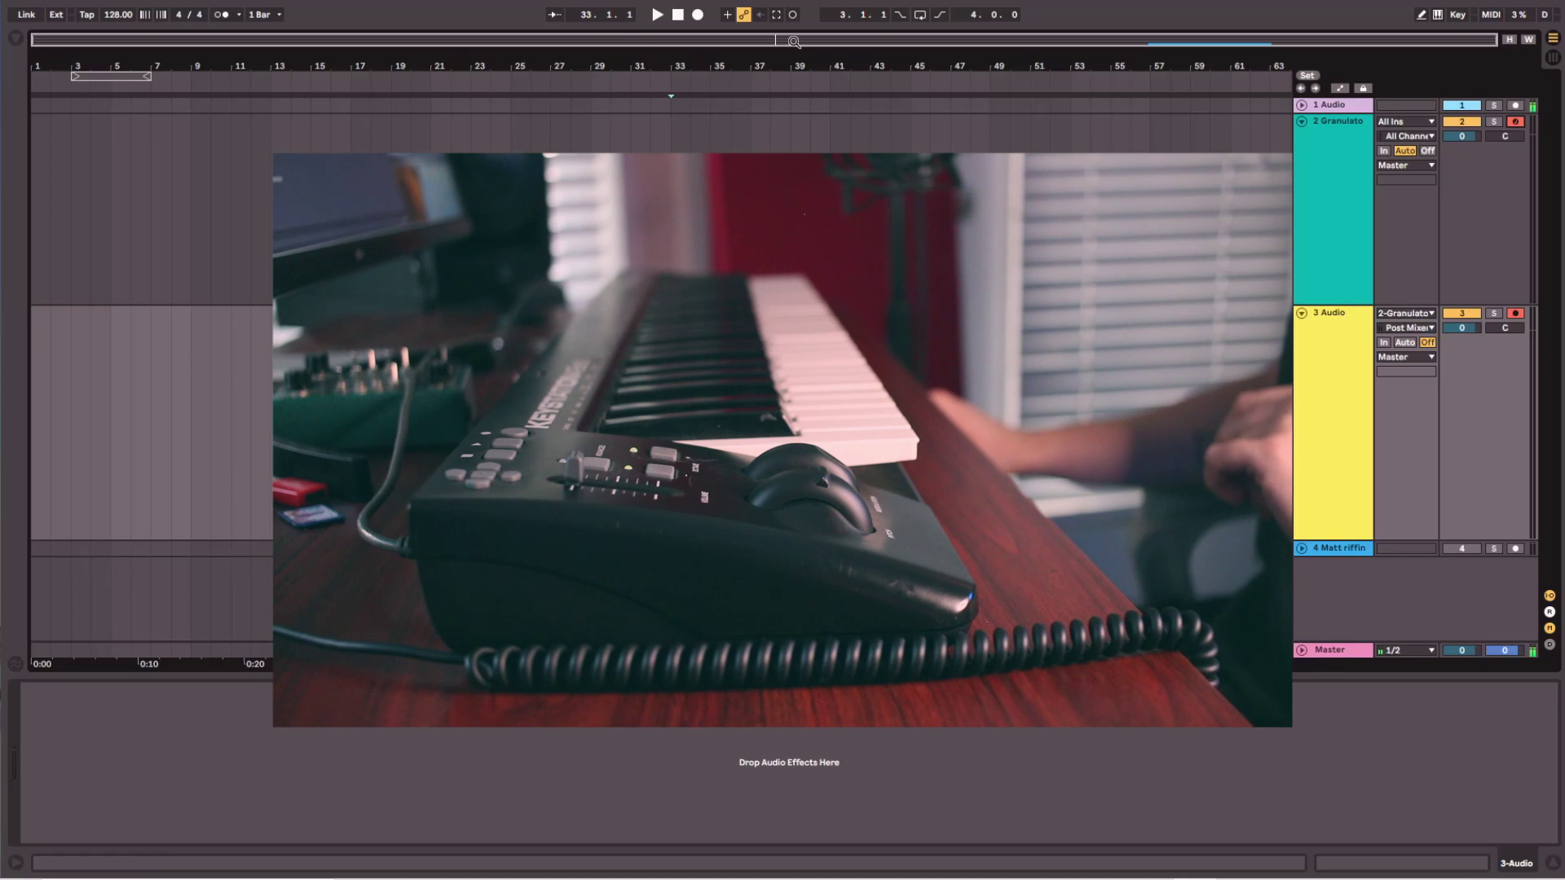
pyautogui.click(697, 14)
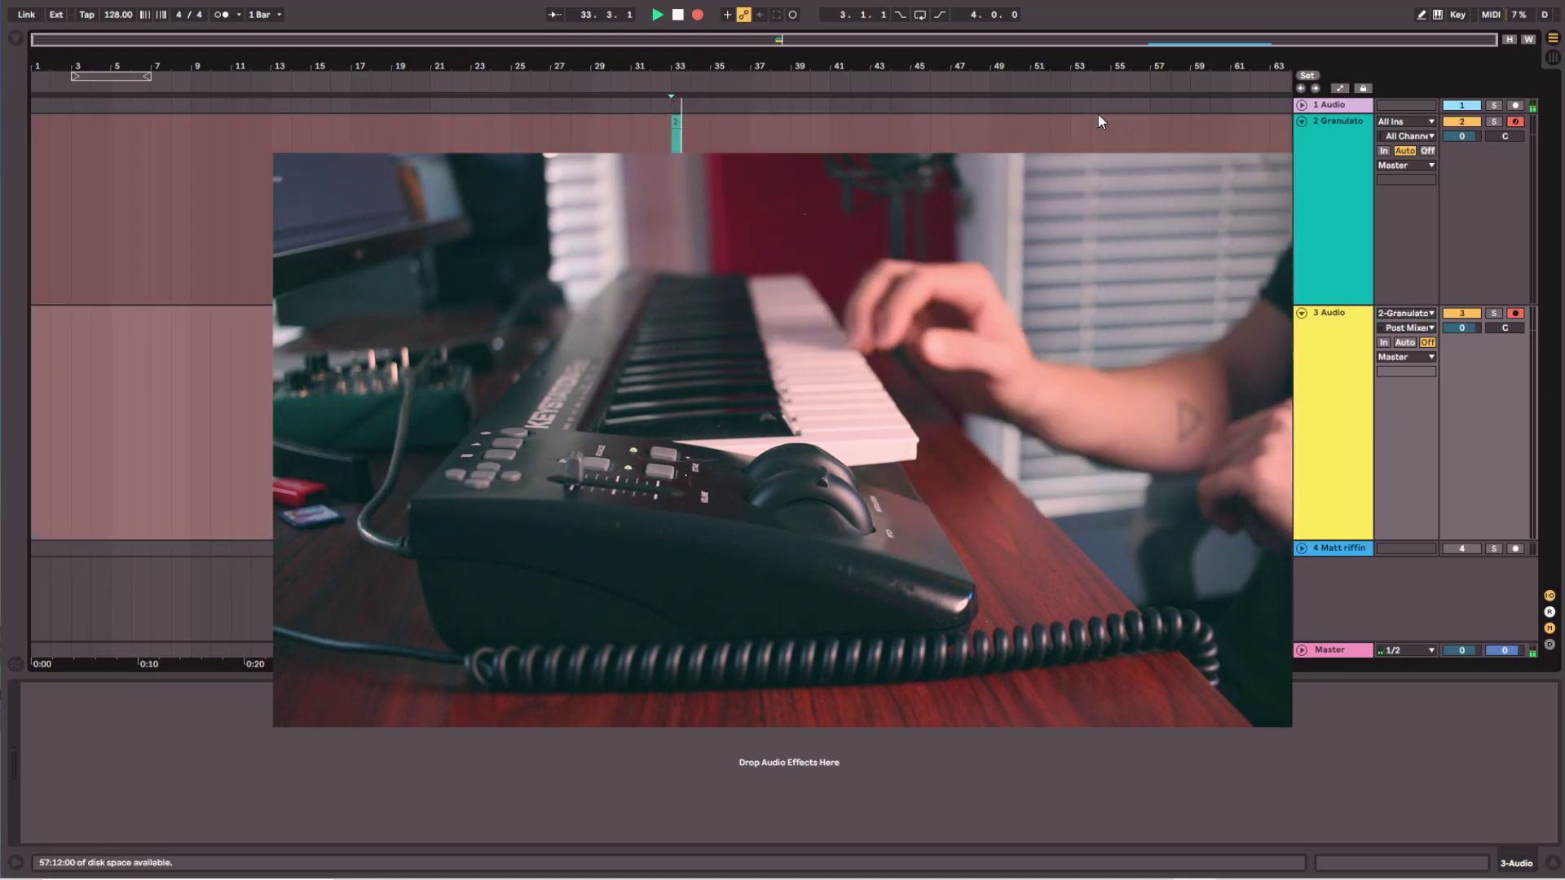